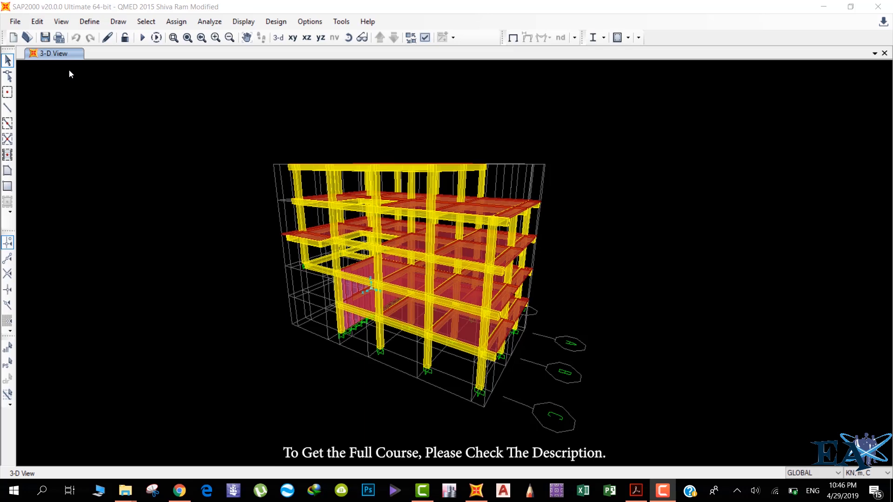
- Examine the load pattern mass multipliers of mass source MSSSRC1, including Live 3 and Live 3+, and leave without changes
{"action": "left_click", "coordinate": [79, 23]}
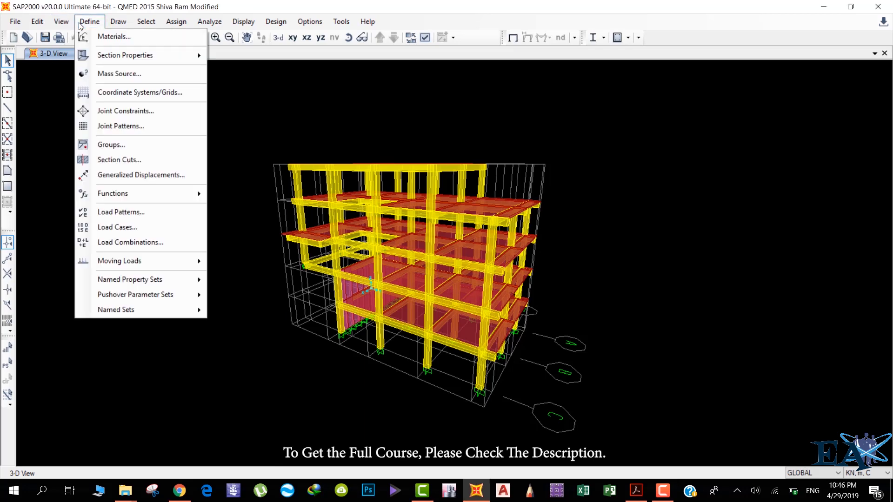
{"action": "left_click", "coordinate": [122, 76]}
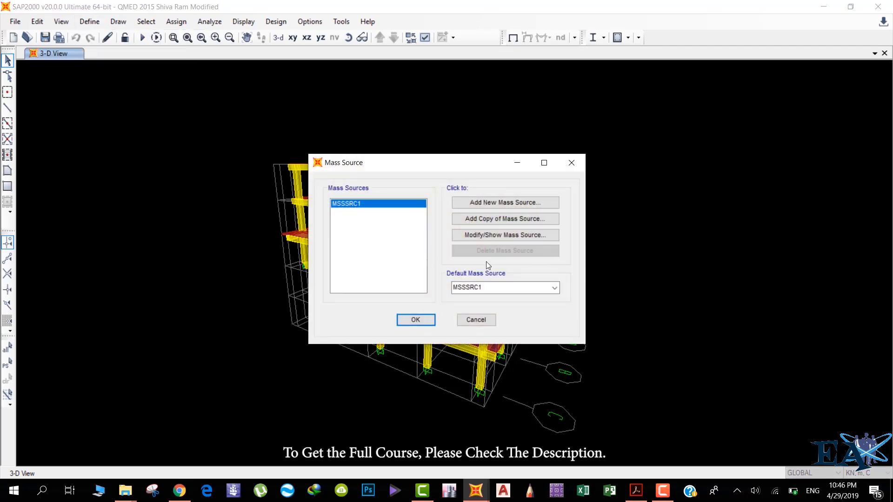
{"action": "left_click", "coordinate": [506, 236]}
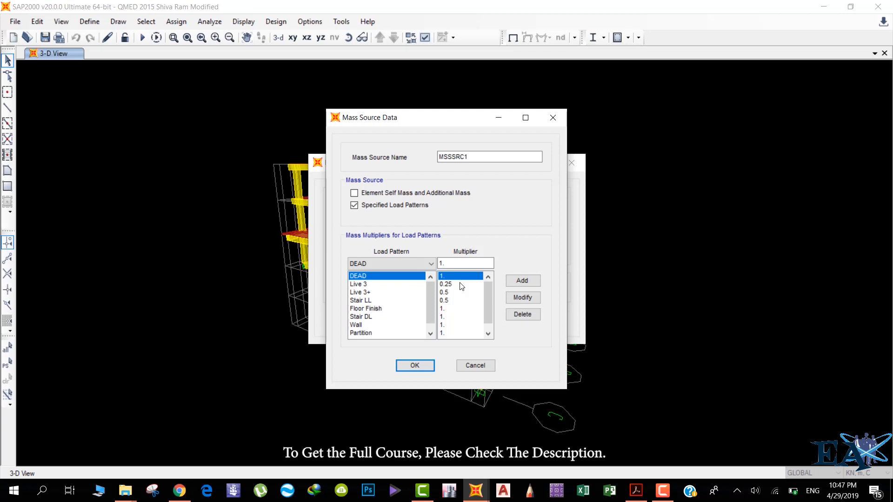
{"action": "scroll", "coordinate": [363, 318], "scroll_direction": "down", "scroll_amount": 1}
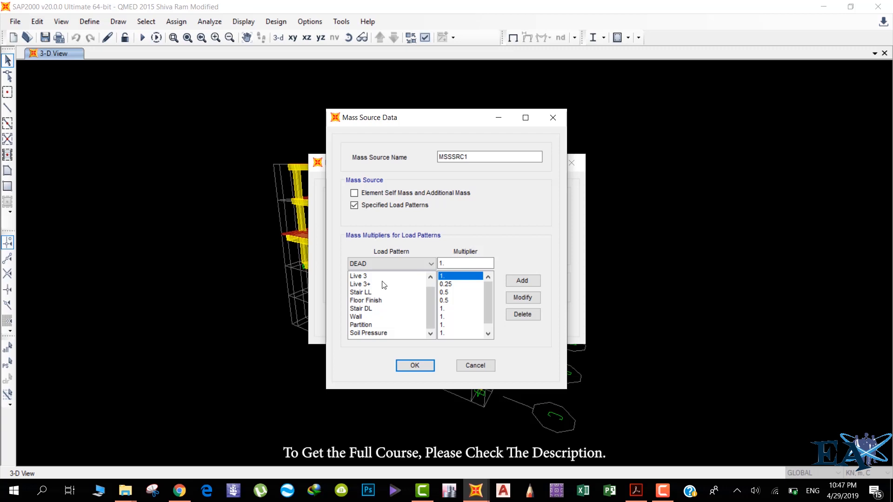
{"action": "left_click", "coordinate": [453, 286]}
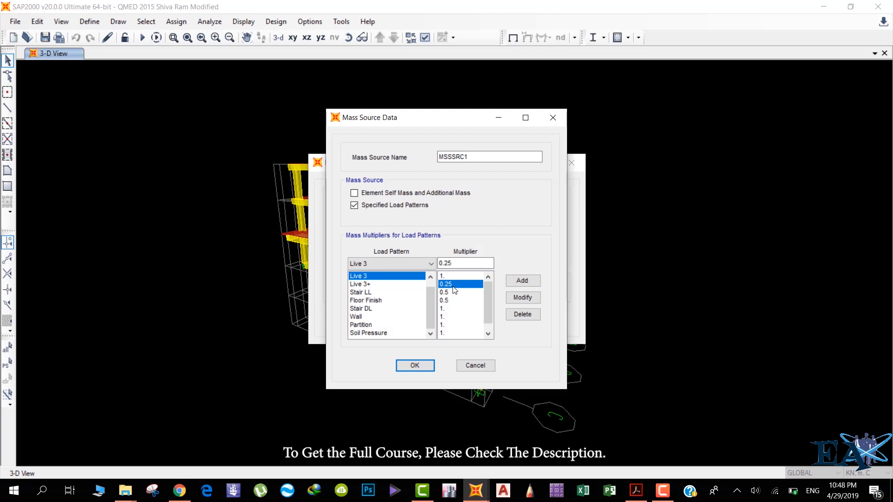
{"action": "left_click", "coordinate": [369, 284]}
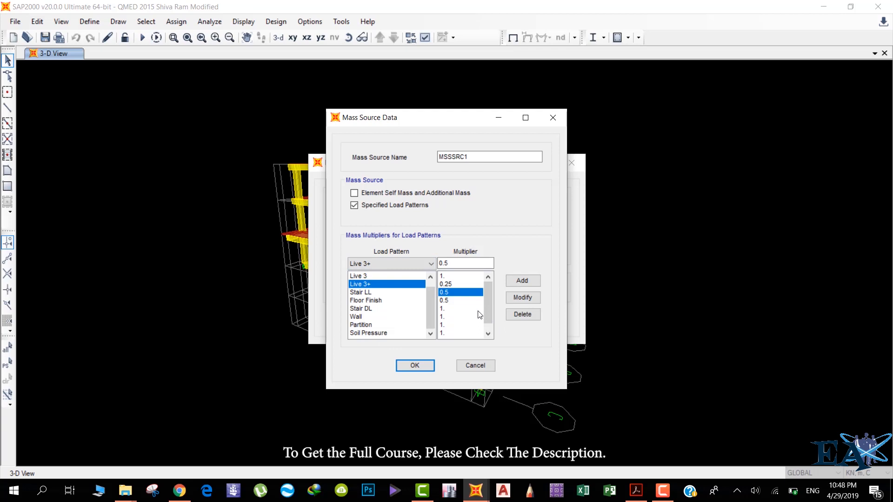
{"action": "scroll", "coordinate": [479, 315], "scroll_direction": "up", "scroll_amount": 5}
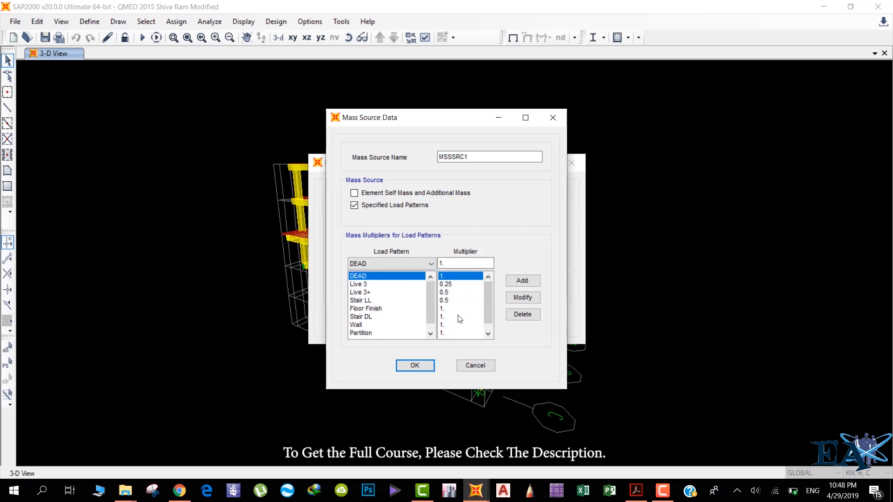
{"action": "left_click", "coordinate": [475, 365]}
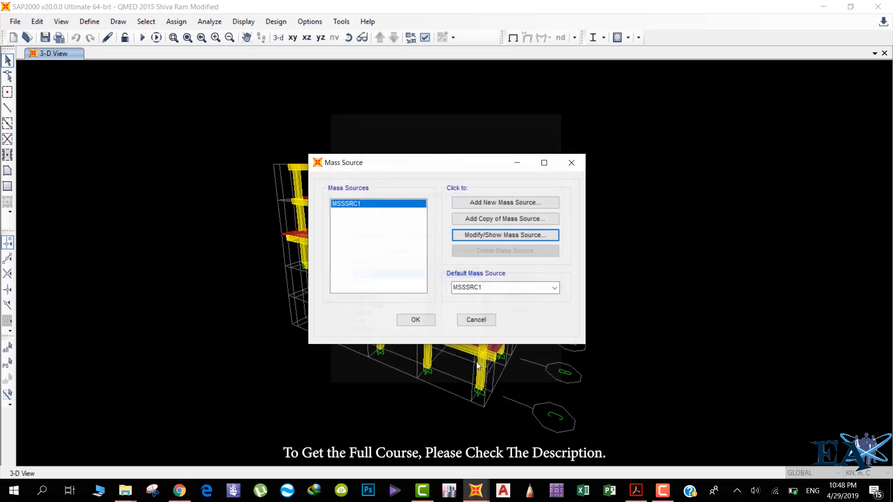
{"action": "left_click", "coordinate": [473, 319]}
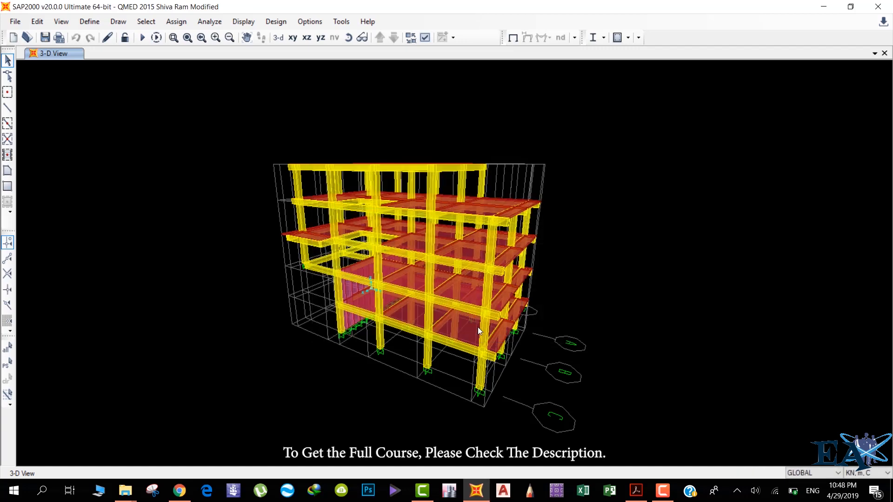
- Create a new load combination and name it Seismic Weight
{"action": "left_click", "coordinate": [87, 25]}
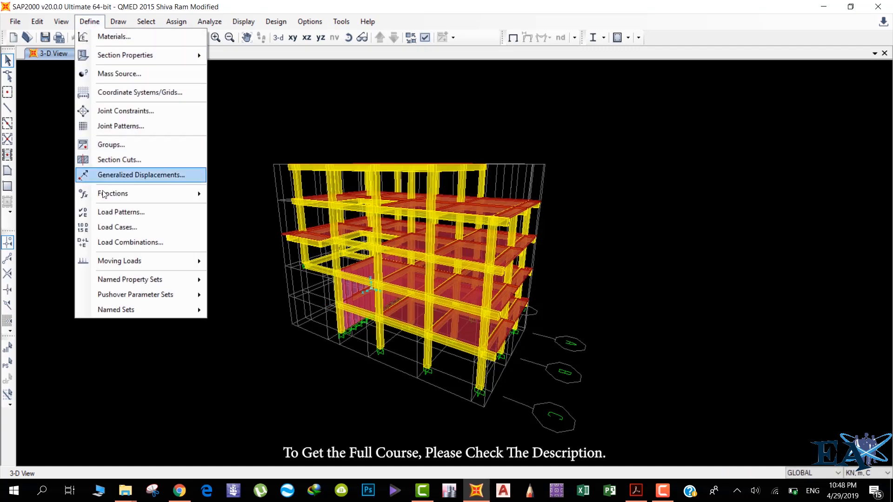
{"action": "left_click", "coordinate": [111, 244]}
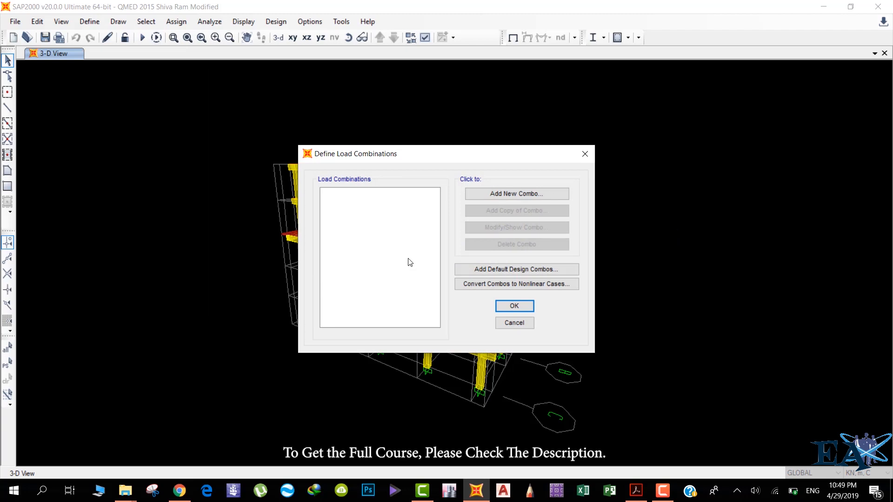
{"action": "left_click", "coordinate": [512, 197]}
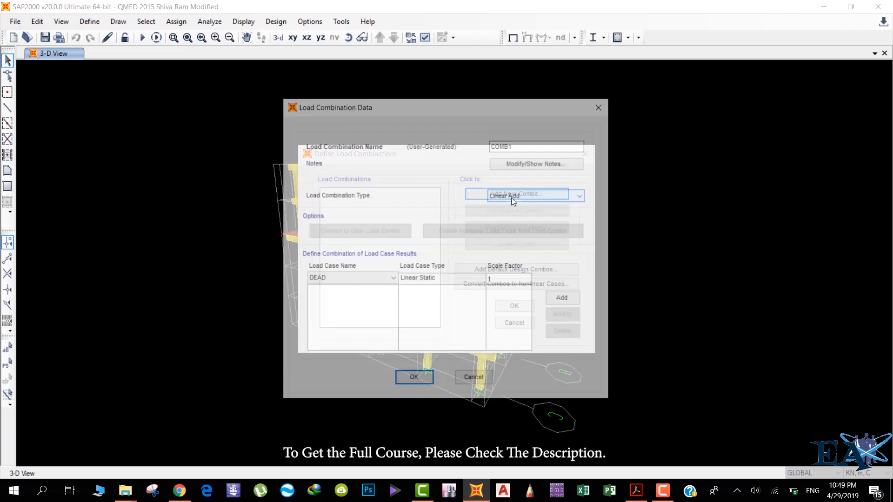
{"action": "double_click", "coordinate": [527, 142]}
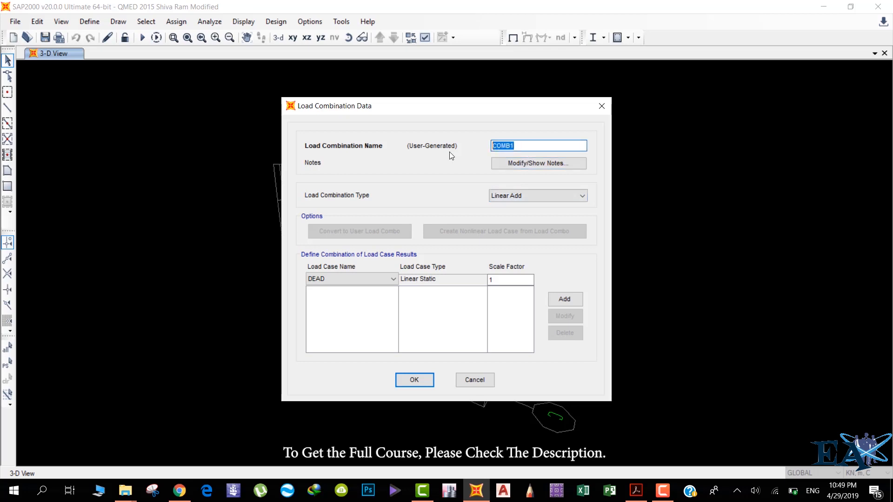
{"action": "type", "text": "Seismic Weight"}
- Add the DEAD and Floor Finish load cases to the Seismic Weight combination, each with a scale factor of 1
{"action": "left_click", "coordinate": [334, 278]}
{"action": "left_click", "coordinate": [333, 278]}
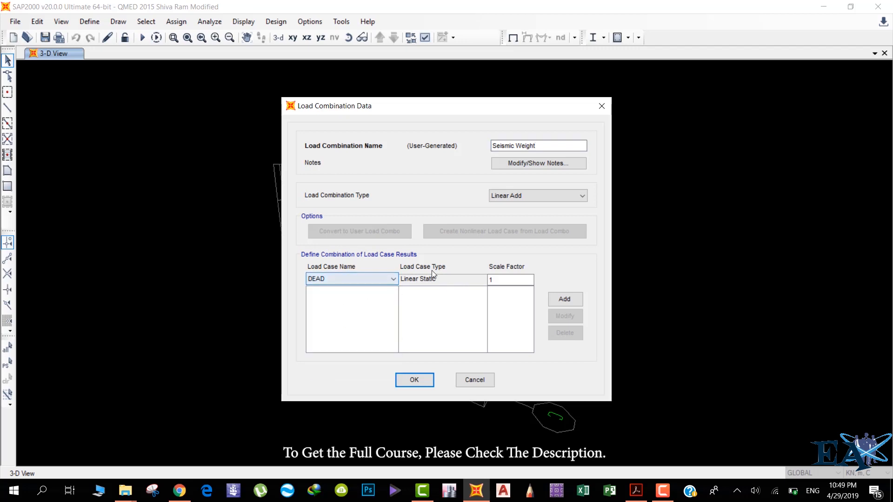
{"action": "left_click", "coordinate": [509, 280]}
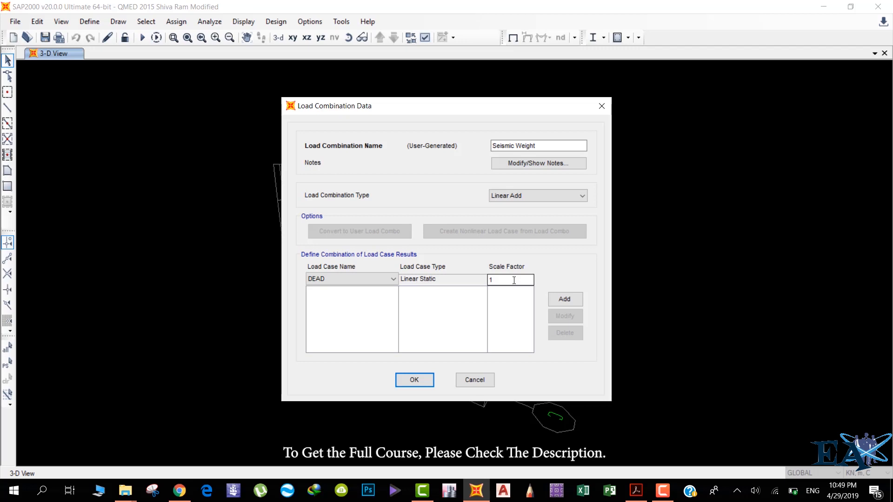
{"action": "left_click", "coordinate": [561, 301]}
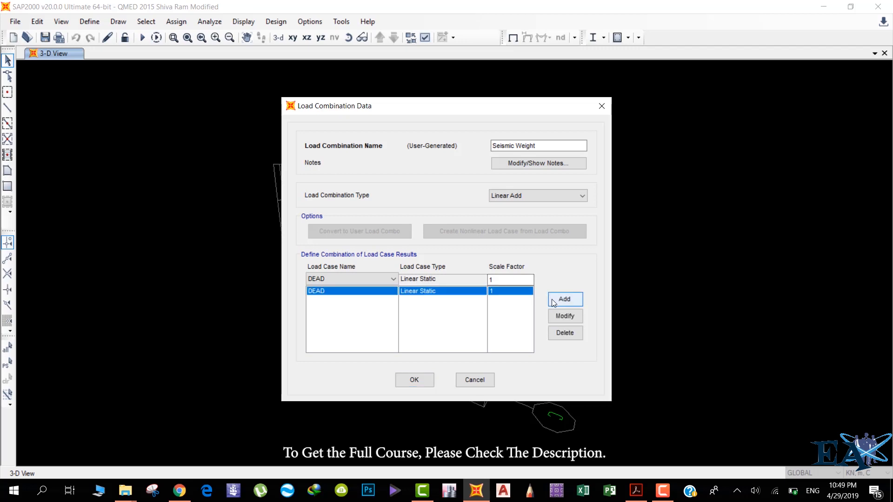
{"action": "left_click", "coordinate": [363, 281]}
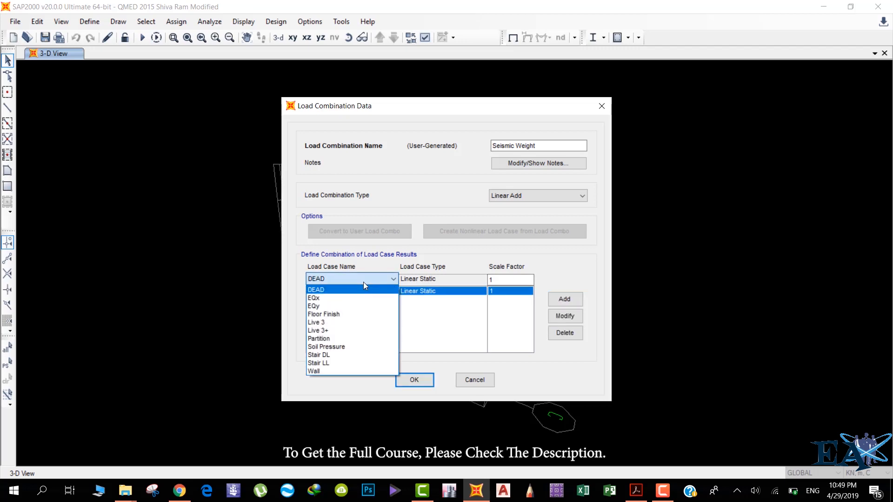
{"action": "left_click", "coordinate": [330, 314]}
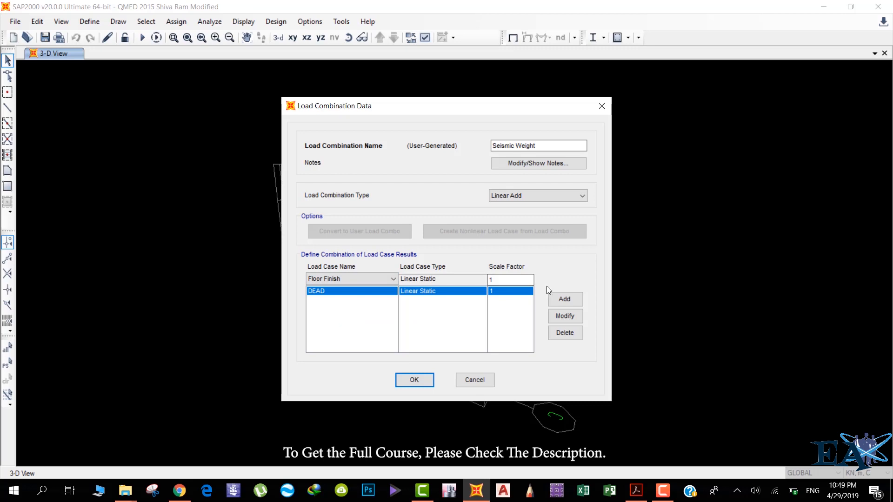
{"action": "left_click", "coordinate": [568, 298]}
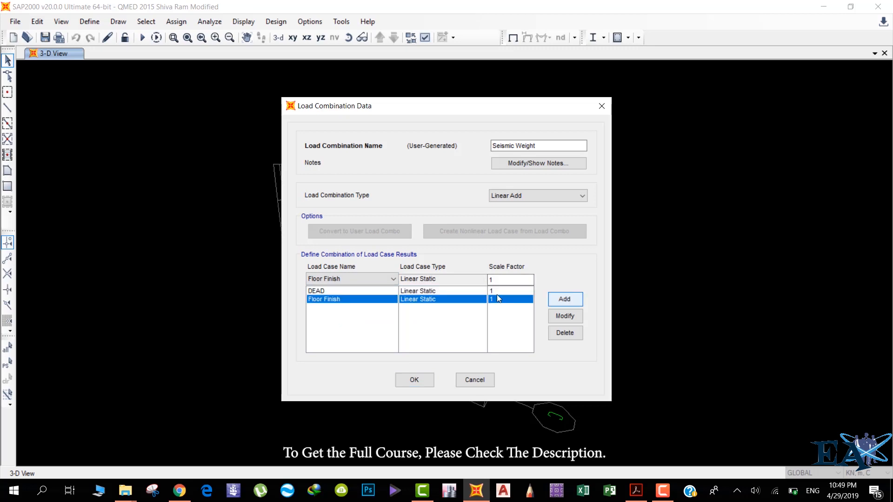
- Add the Live 3 load case to the combination with a scale factor of 0.25
{"action": "left_click", "coordinate": [319, 281]}
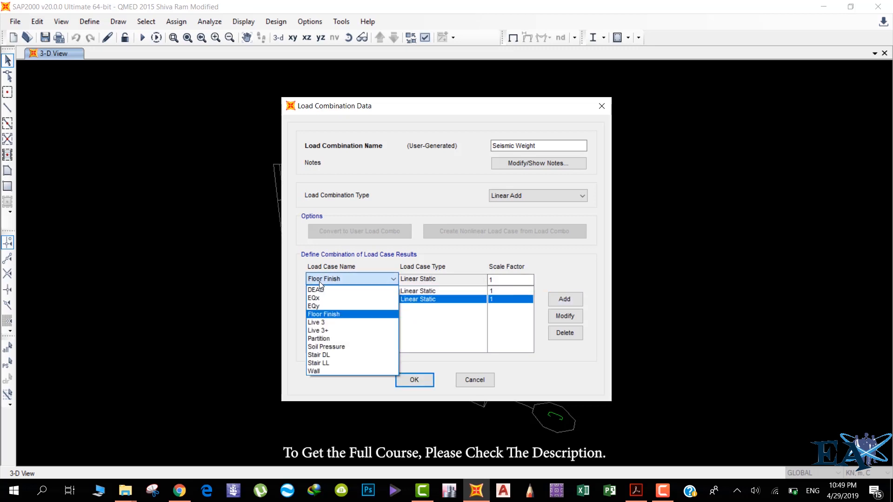
{"action": "left_click", "coordinate": [323, 323]}
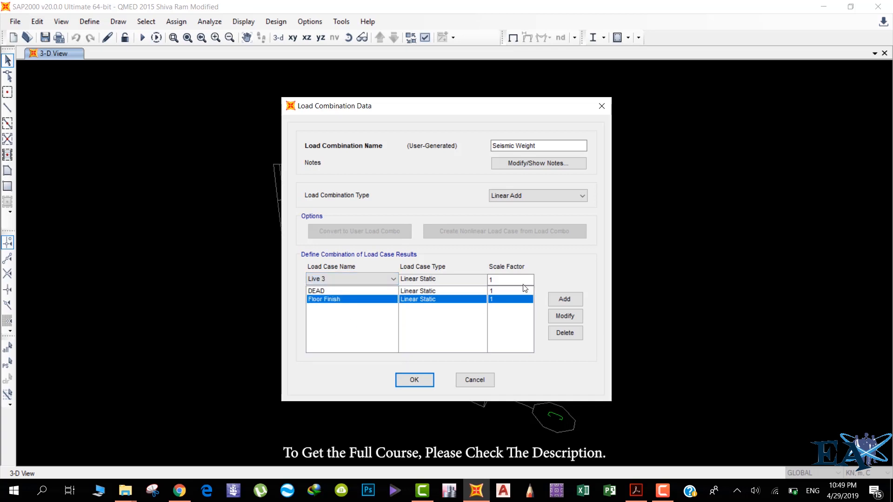
{"action": "left_click_drag", "start_coordinate": [523, 281], "coordinate": [453, 282]}
{"action": "type", "text": "0.25"}
{"action": "left_click", "coordinate": [564, 300]}
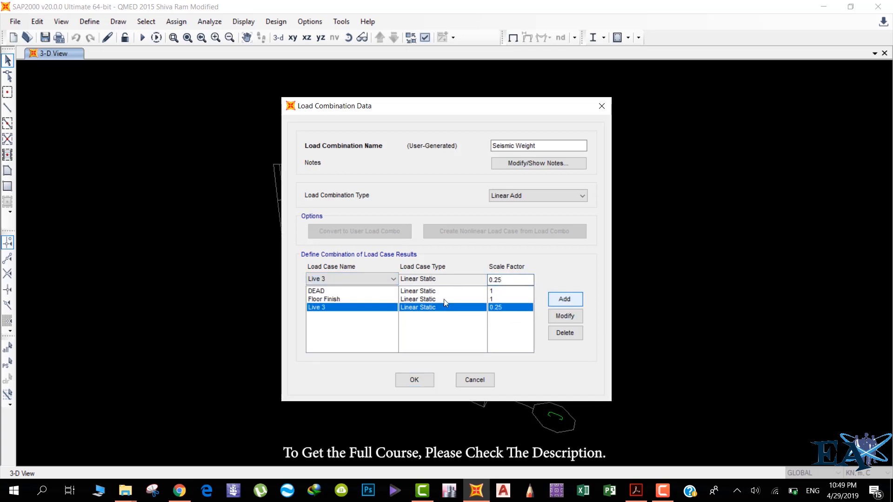
- Add the Live 3+ load case to the combination with a scale factor of 0.5
{"action": "left_click", "coordinate": [361, 277]}
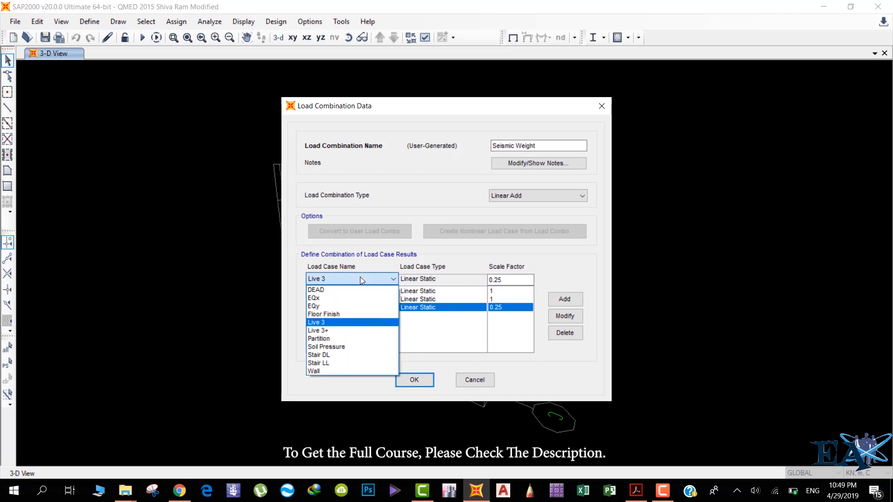
{"action": "left_click", "coordinate": [351, 331]}
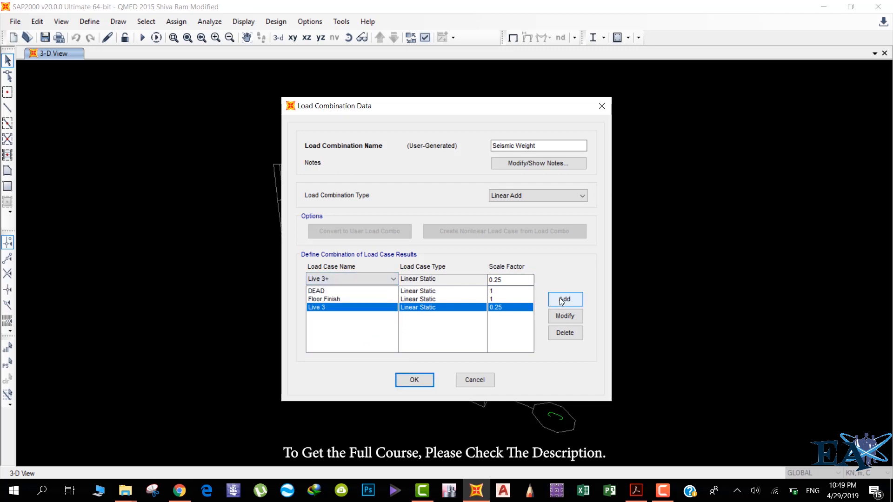
{"action": "left_click", "coordinate": [528, 279]}
{"action": "key", "text": "BackSpace"}
{"action": "key", "text": "BackSpace"}
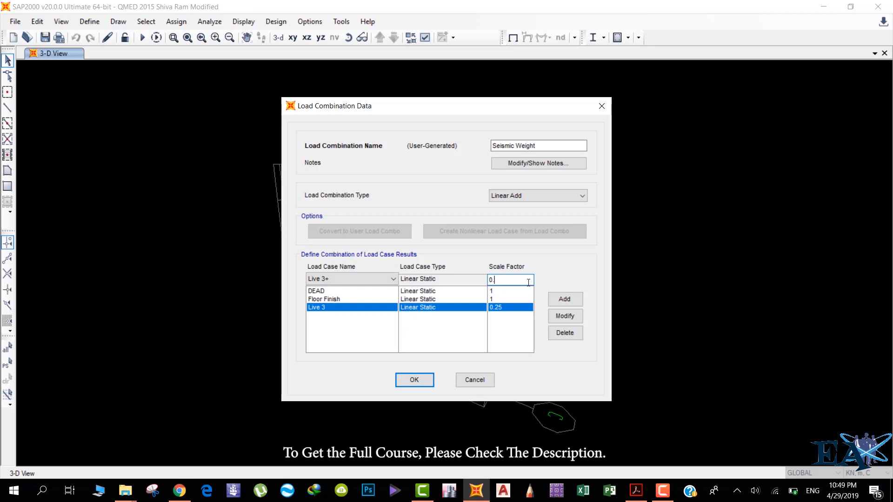
{"action": "type", "text": "5"}
{"action": "left_click", "coordinate": [564, 299]}
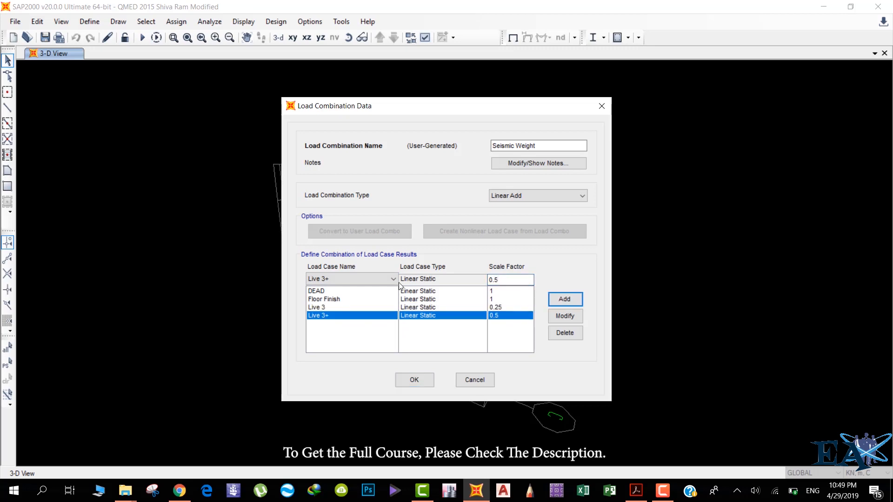
- Add the Partition load case to the combination with a scale factor of 1
{"action": "left_click", "coordinate": [384, 280]}
{"action": "scroll", "coordinate": [384, 307], "scroll_direction": "up", "scroll_amount": 2}
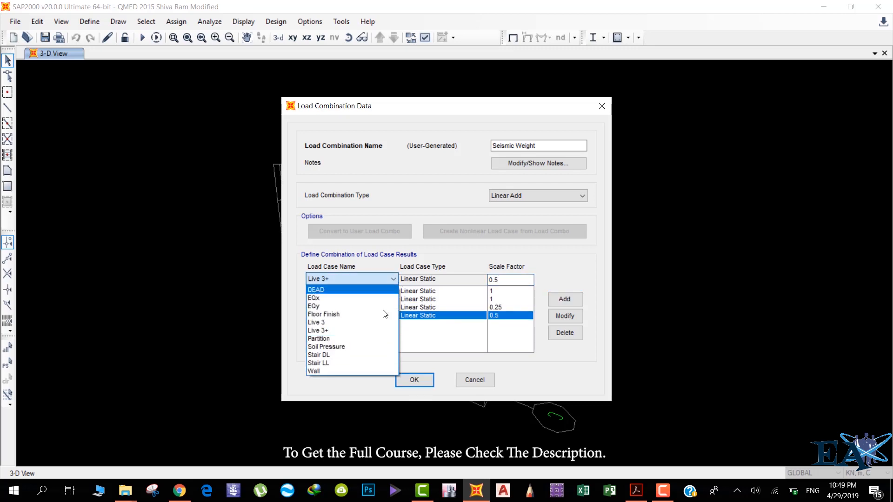
{"action": "left_click", "coordinate": [367, 340]}
{"action": "double_click", "coordinate": [509, 279]}
{"action": "type", "text": "1"}
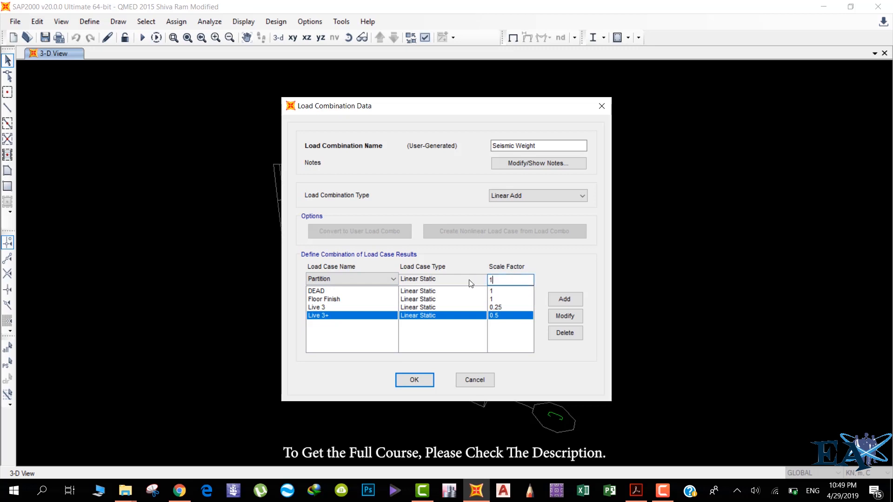
{"action": "left_click", "coordinate": [564, 298]}
- Add the Soil Pressure and Stair DL load cases to the combination, each with a scale factor of 1
{"action": "left_click", "coordinate": [366, 274]}
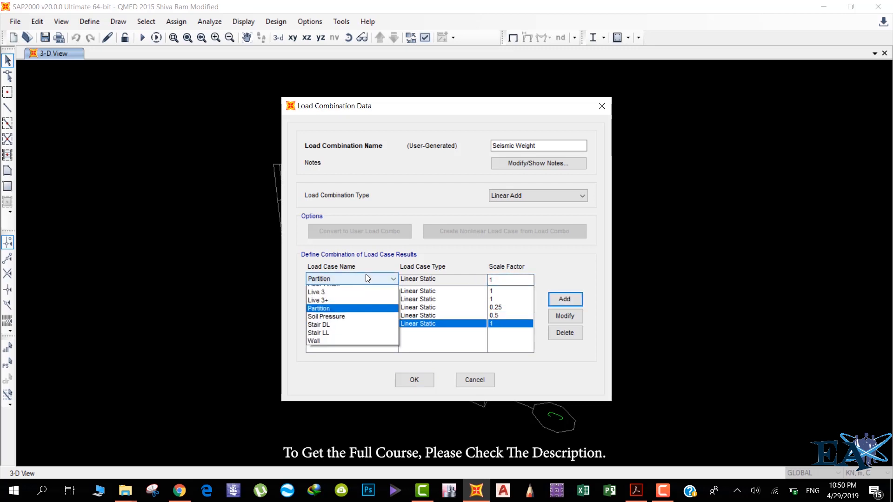
{"action": "left_click", "coordinate": [354, 347]}
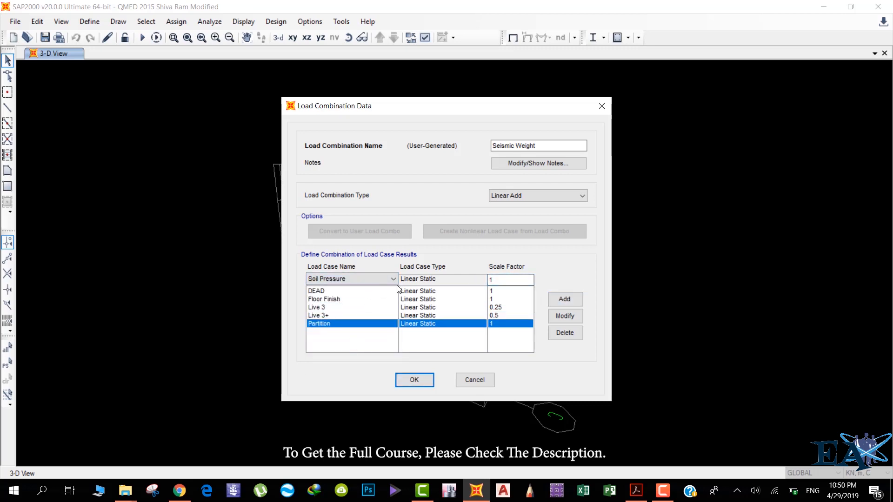
{"action": "left_click", "coordinate": [564, 299]}
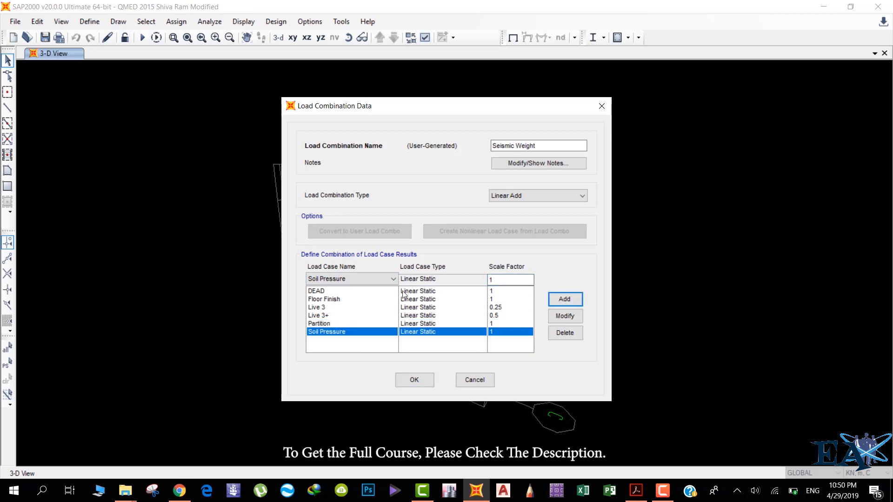
{"action": "left_click", "coordinate": [366, 280]}
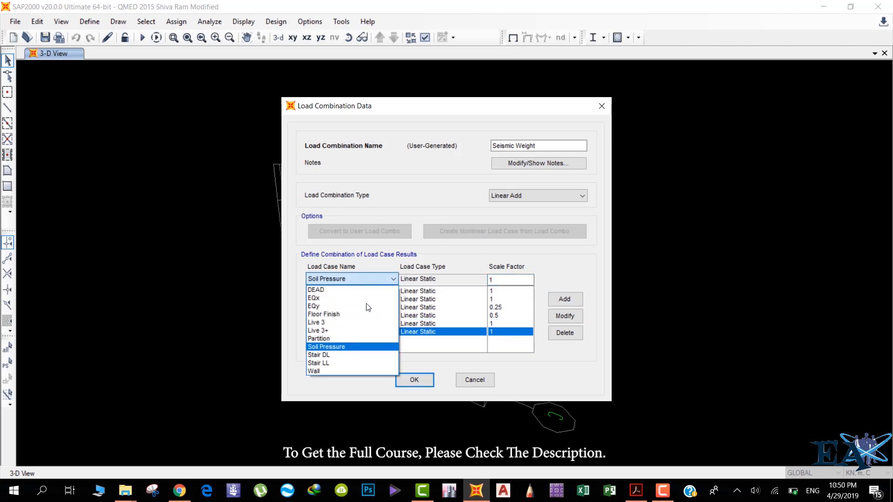
{"action": "left_click", "coordinate": [349, 355]}
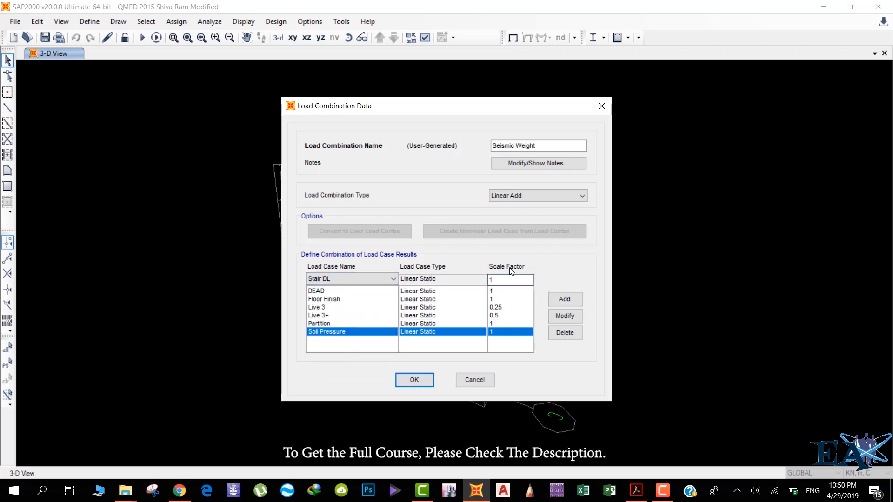
{"action": "left_click", "coordinate": [559, 300]}
- Add the Stair LL load case to the combination with a scale factor of 0.5
{"action": "left_click", "coordinate": [356, 281]}
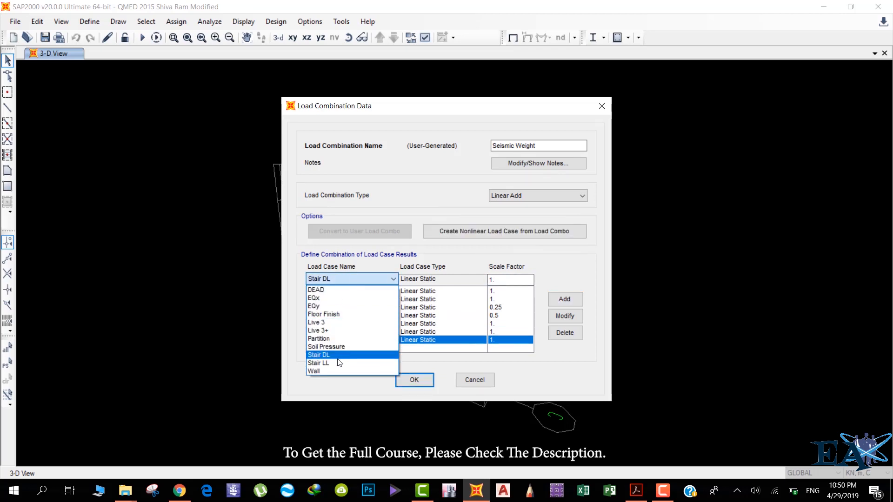
{"action": "left_click", "coordinate": [339, 362]}
{"action": "left_click", "coordinate": [497, 280]}
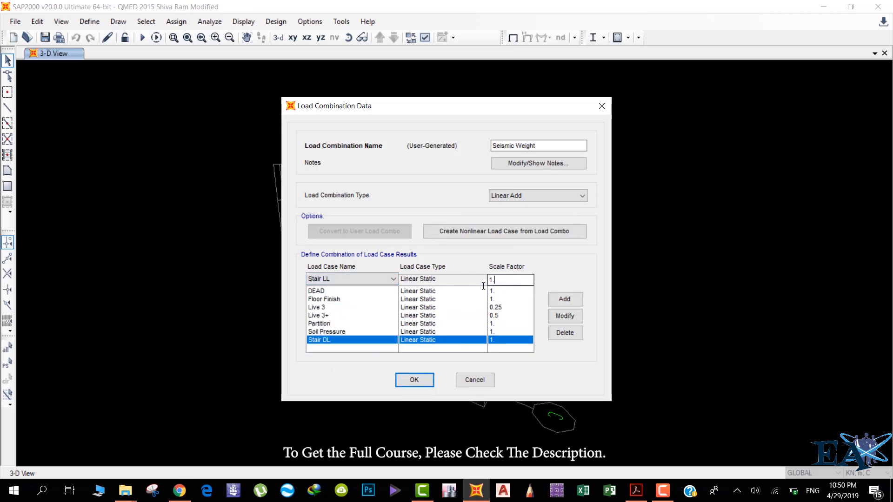
{"action": "key", "text": "BackSpace"}
{"action": "key", "text": "BackSpace"}
{"action": "type", "text": "0.5"}
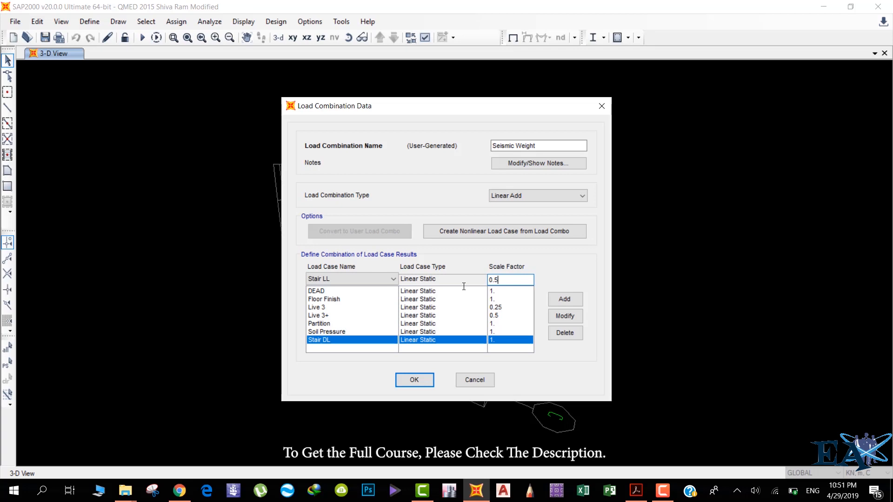
{"action": "left_click", "coordinate": [567, 301]}
- Add the Wall load case to the combination with a scale factor of 1
{"action": "left_click", "coordinate": [393, 279]}
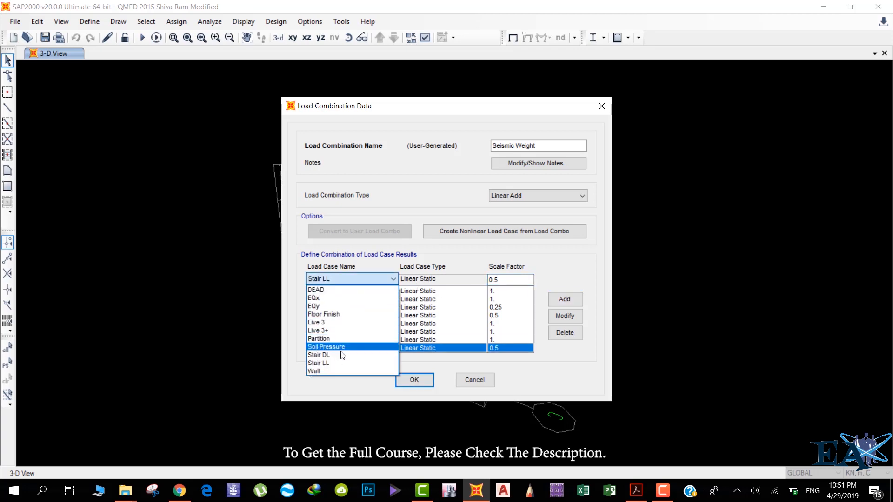
{"action": "left_click", "coordinate": [314, 371]}
{"action": "key", "text": "Tab"}
{"action": "type", "text": "1"}
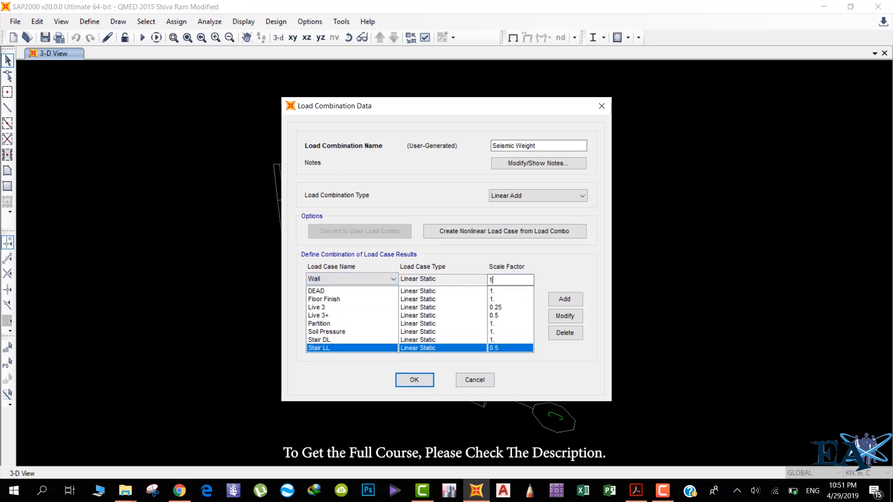
{"action": "left_click", "coordinate": [558, 298]}
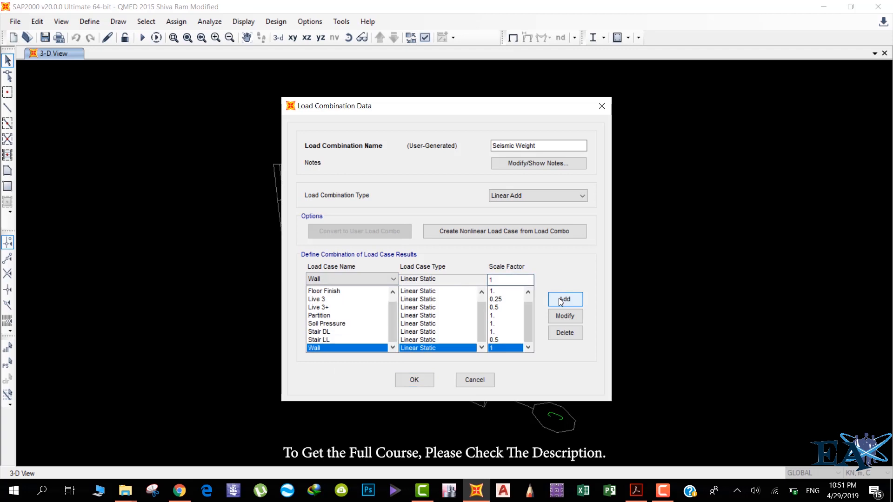
- Accept the Seismic Weight combination and run the analysis for all load cases
{"action": "left_click", "coordinate": [415, 381]}
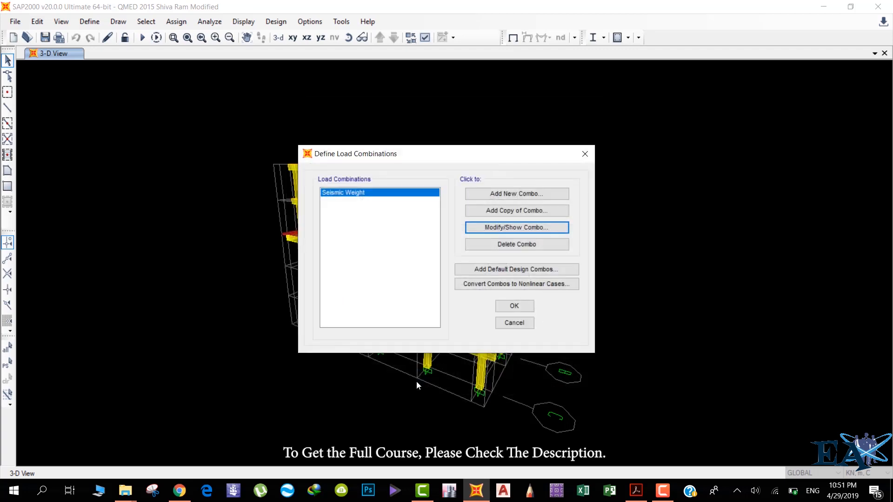
{"action": "left_click", "coordinate": [506, 306]}
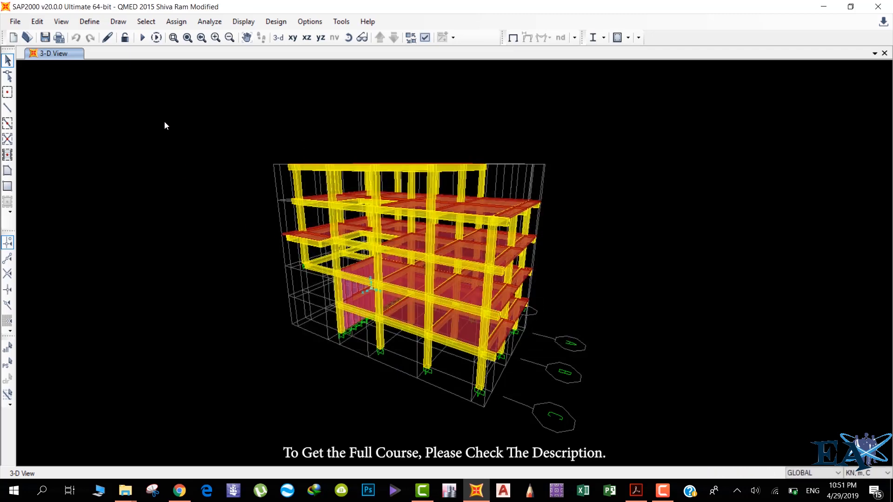
{"action": "left_click", "coordinate": [142, 38]}
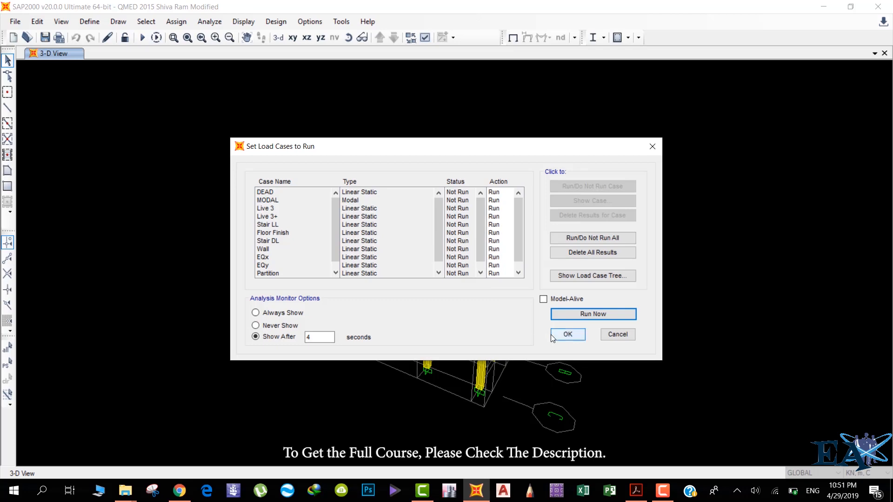
{"action": "left_click", "coordinate": [571, 314]}
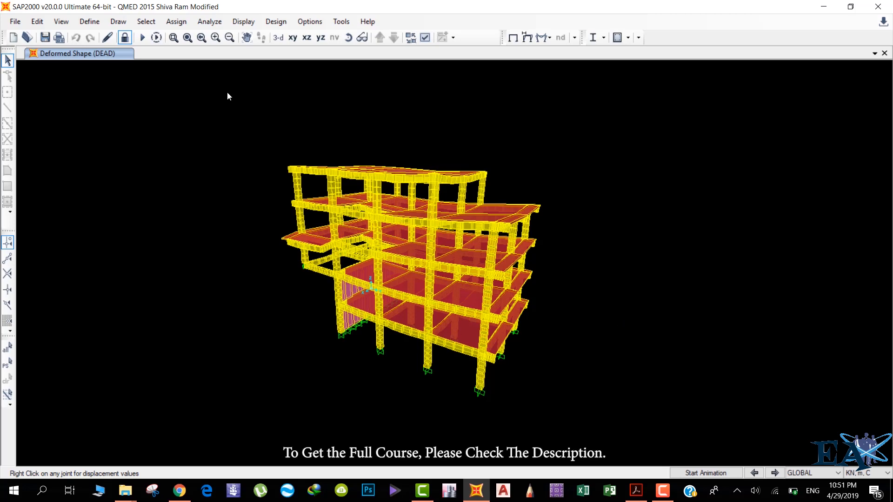
- Clear the model definition tables from the table display selection and choose only the Base Reactions results under Structure Output
{"action": "left_click", "coordinate": [244, 22]}
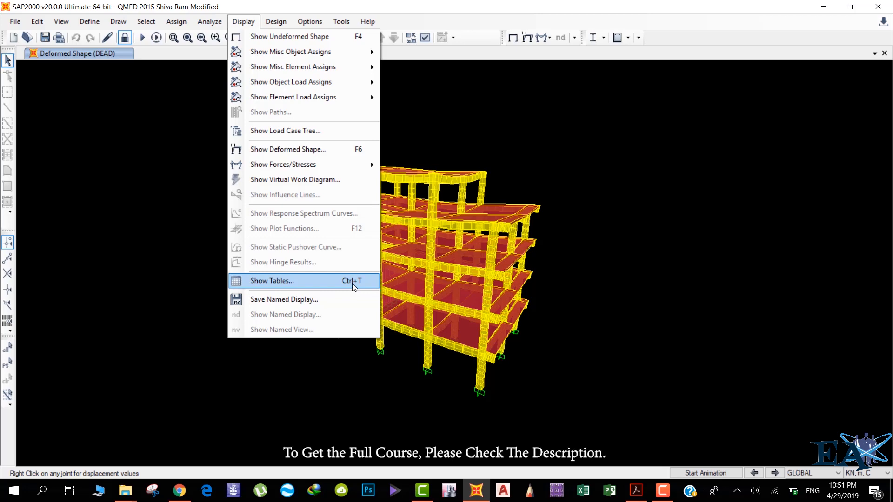
{"action": "left_click", "coordinate": [261, 281]}
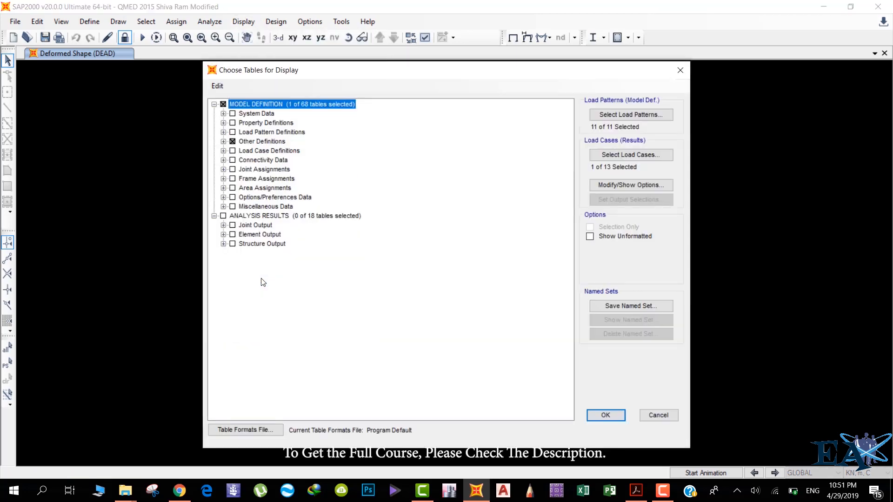
{"action": "left_click", "coordinate": [224, 105]}
{"action": "left_click", "coordinate": [223, 105]}
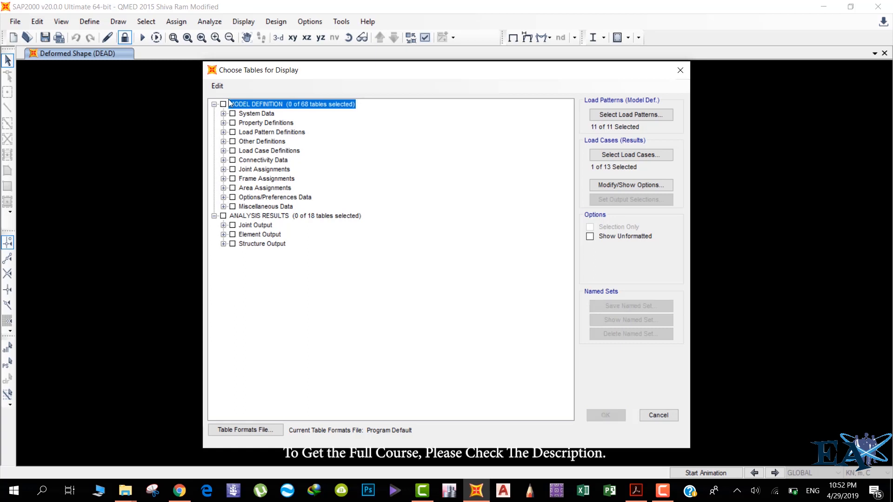
{"action": "left_click", "coordinate": [223, 244]}
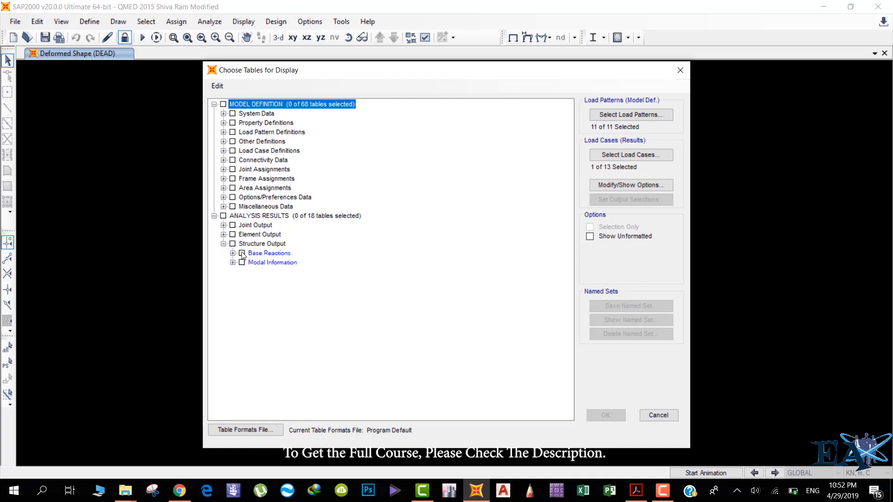
{"action": "left_click", "coordinate": [242, 253]}
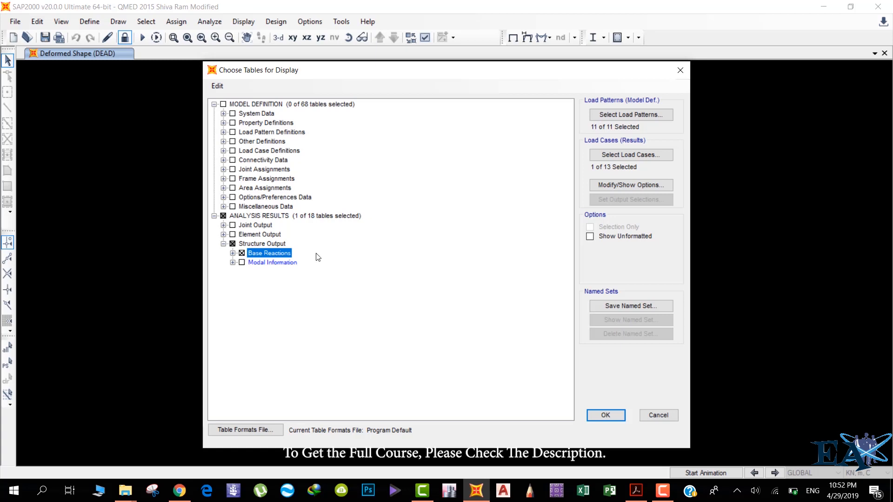
- Show the base reactions for the Seismic Weight combination, examine the GlobalFZ value, and close the table
{"action": "left_click", "coordinate": [622, 155]}
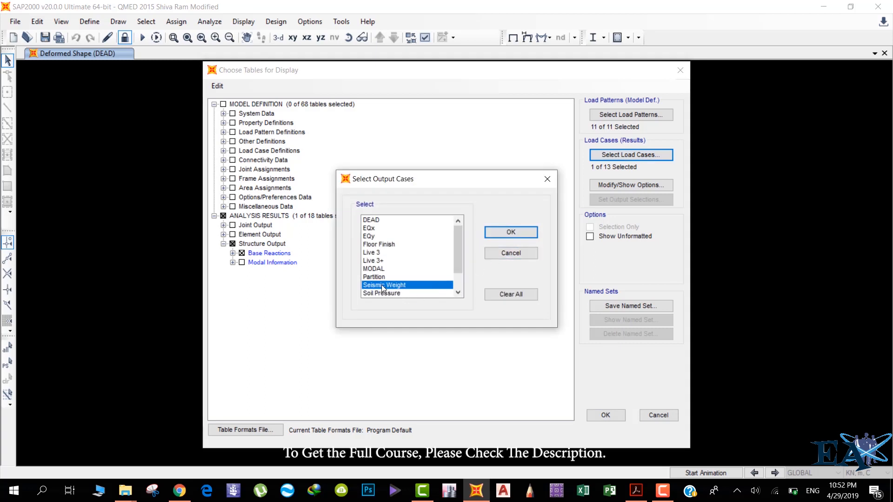
{"action": "left_click", "coordinate": [513, 237]}
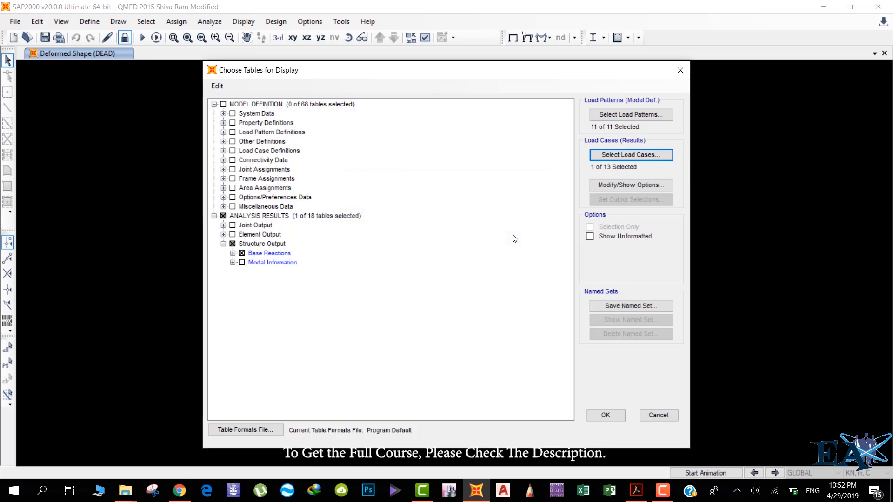
{"action": "left_click", "coordinate": [606, 415]}
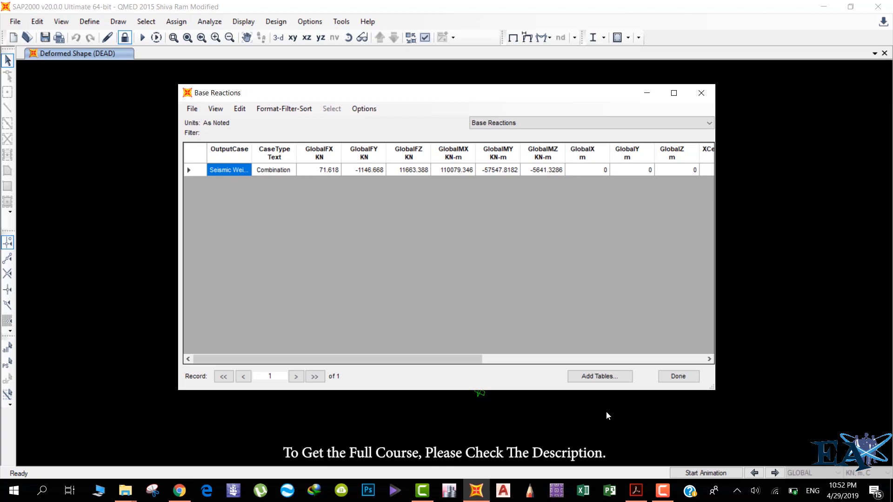
{"action": "left_click", "coordinate": [405, 169]}
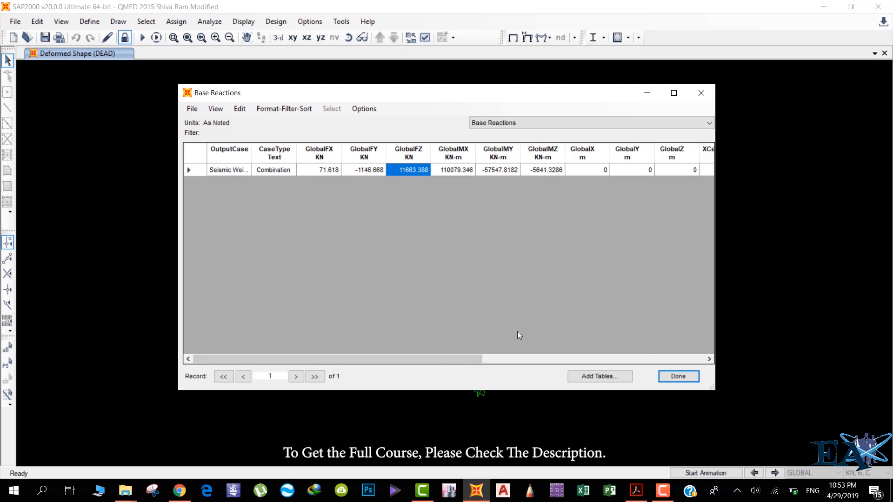
{"action": "left_click", "coordinate": [677, 377]}
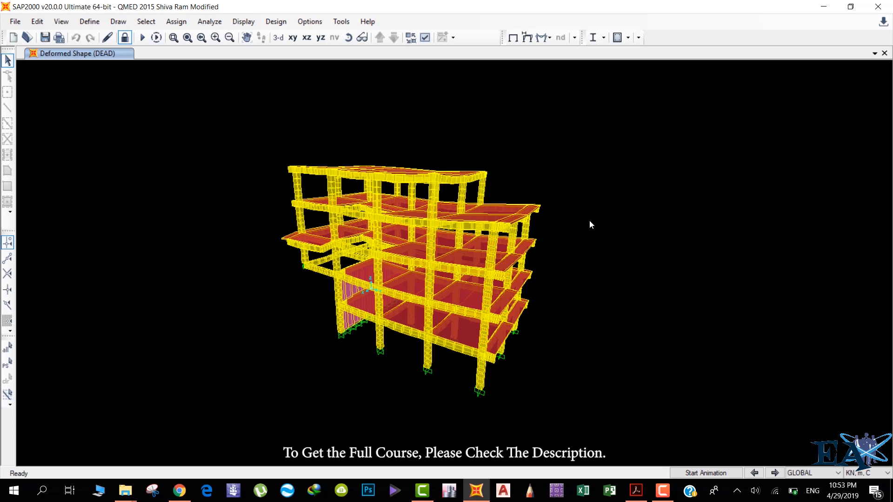
- Review the self weight multipliers in the load pattern definitions without changing them
{"action": "left_click", "coordinate": [89, 23]}
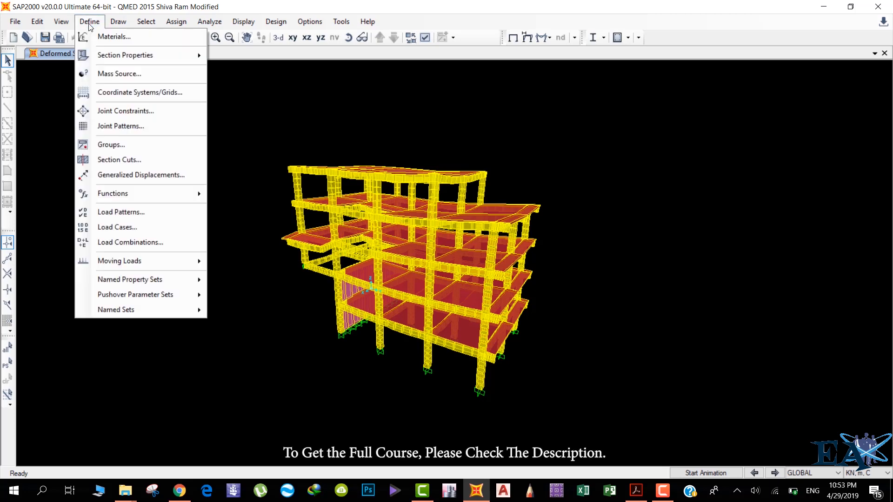
{"action": "left_click", "coordinate": [129, 213]}
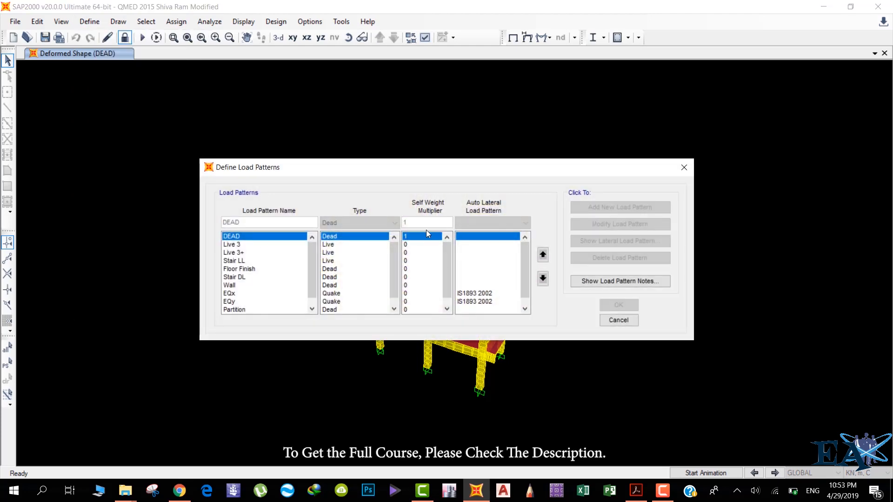
{"action": "left_click", "coordinate": [616, 318]}
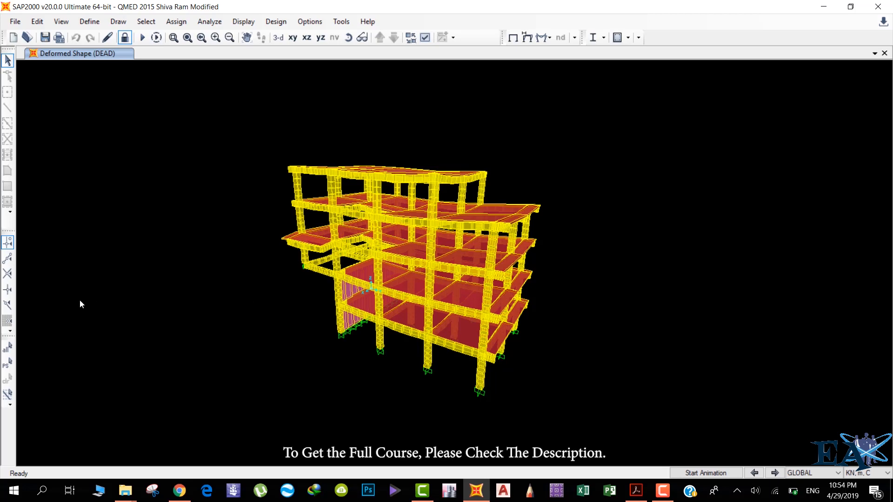
- Assign all objects in the model to a new group named Self Wt. with all group uses enabled, including auto seismic and wind force output
{"action": "left_click", "coordinate": [6, 349]}
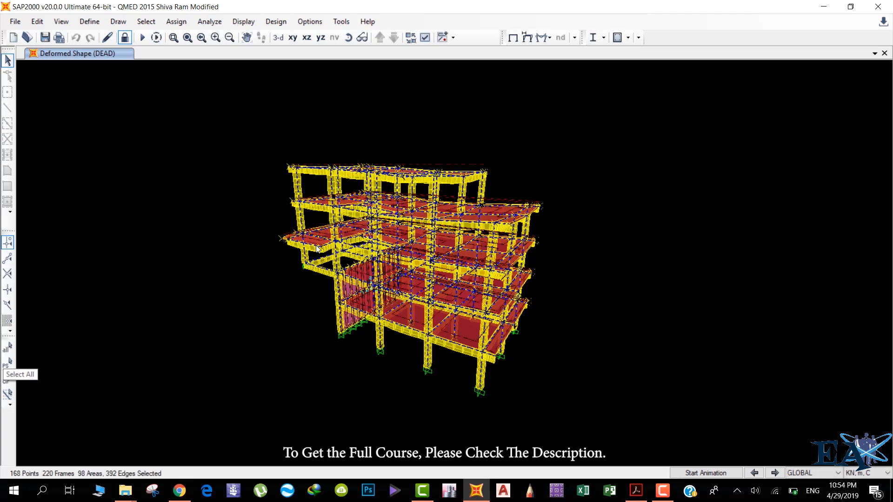
{"action": "left_click", "coordinate": [180, 23]}
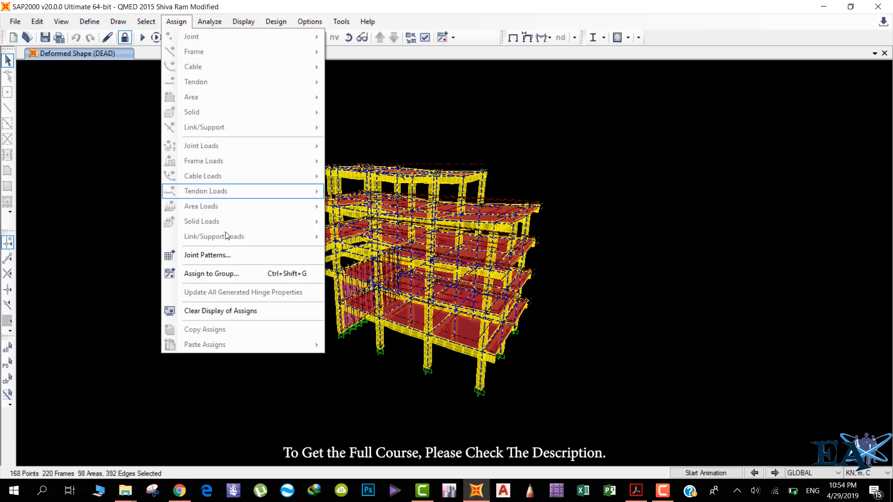
{"action": "left_click", "coordinate": [243, 274]}
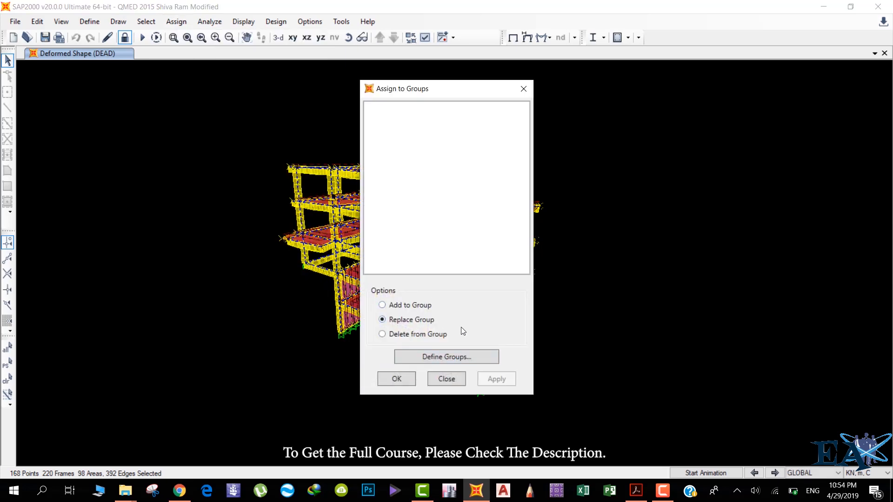
{"action": "left_click", "coordinate": [459, 356]}
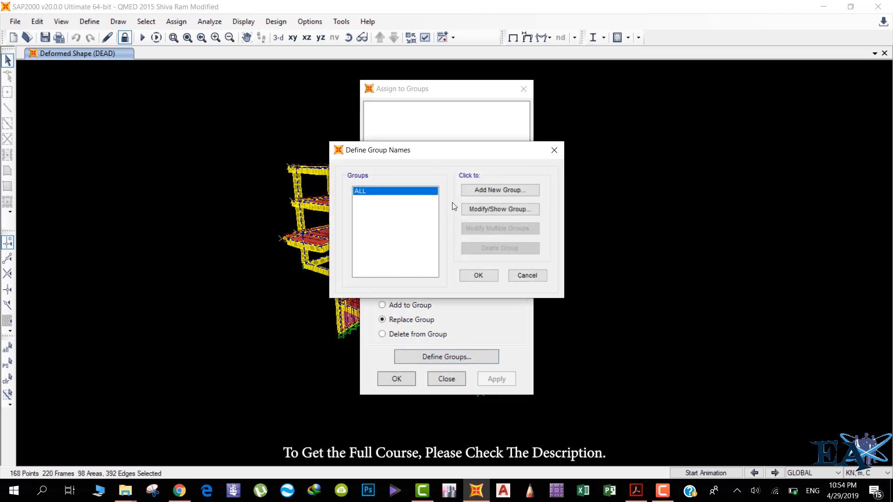
{"action": "left_click", "coordinate": [479, 190]}
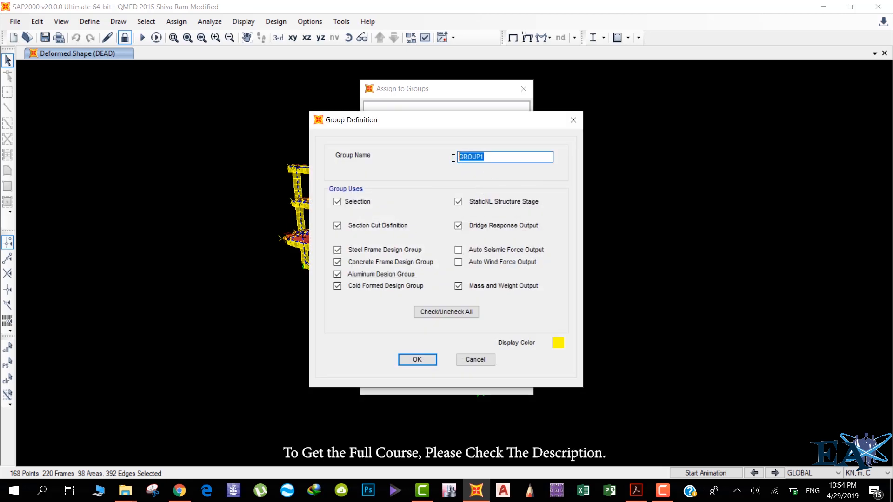
{"action": "type", "text": "Self Wt."}
{"action": "left_click", "coordinate": [470, 252]}
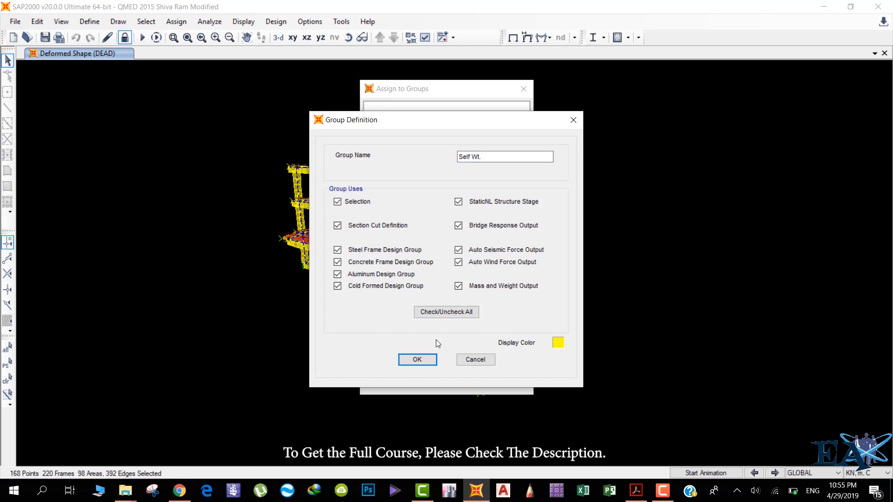
{"action": "left_click", "coordinate": [426, 360]}
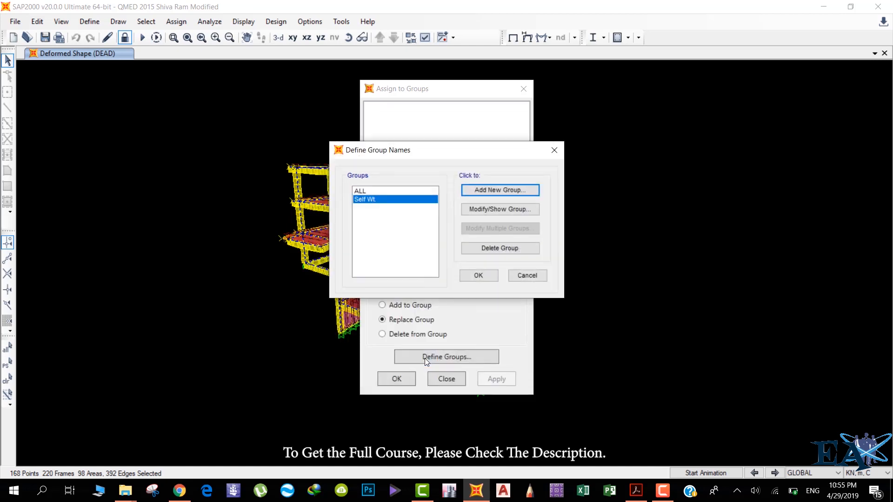
{"action": "left_click", "coordinate": [476, 276]}
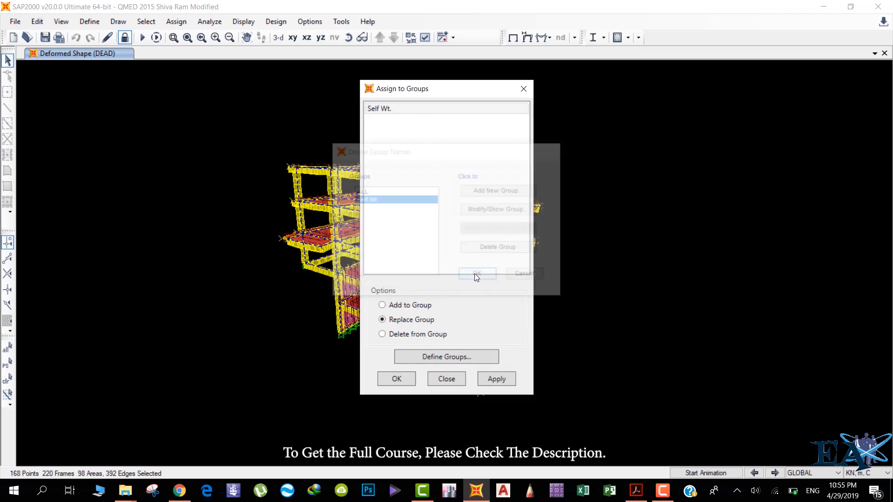
{"action": "left_click", "coordinate": [405, 378]}
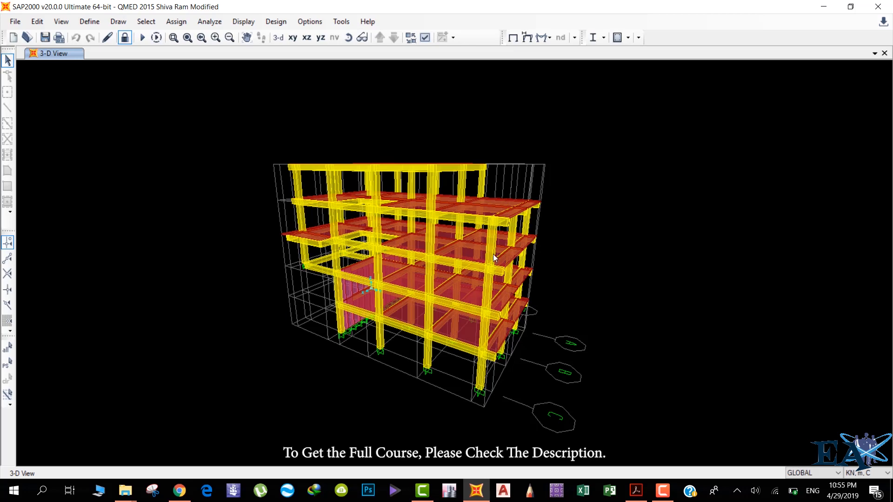
- Clear all analysis results from the table display selection and choose only the Groups 3 - Masses and Weights table under Group Data
{"action": "left_click", "coordinate": [243, 23]}
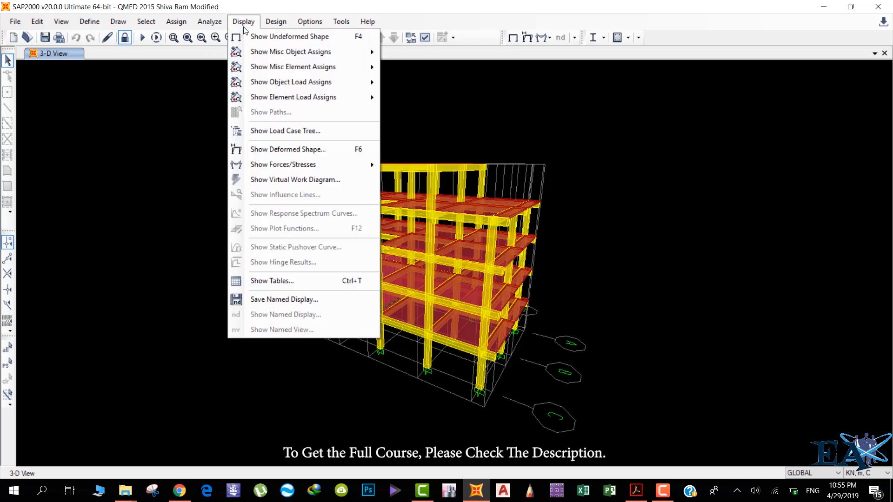
{"action": "left_click", "coordinate": [268, 280]}
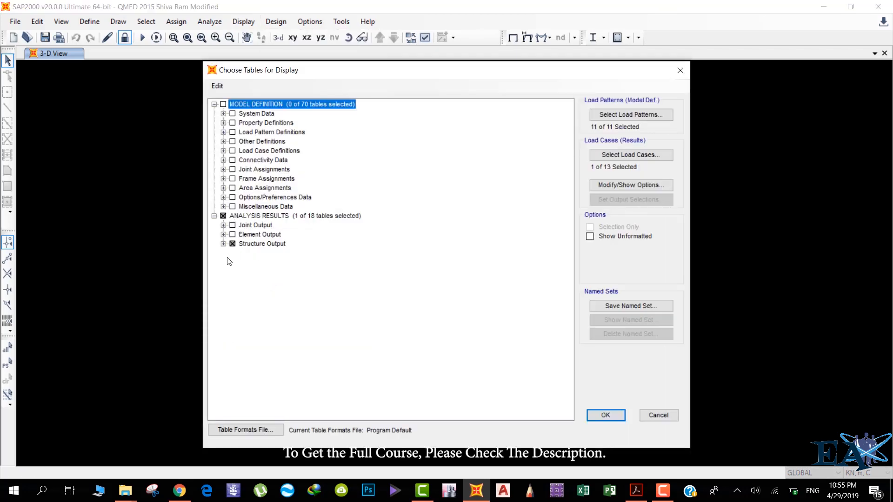
{"action": "left_click", "coordinate": [223, 216]}
{"action": "left_click", "coordinate": [223, 215]}
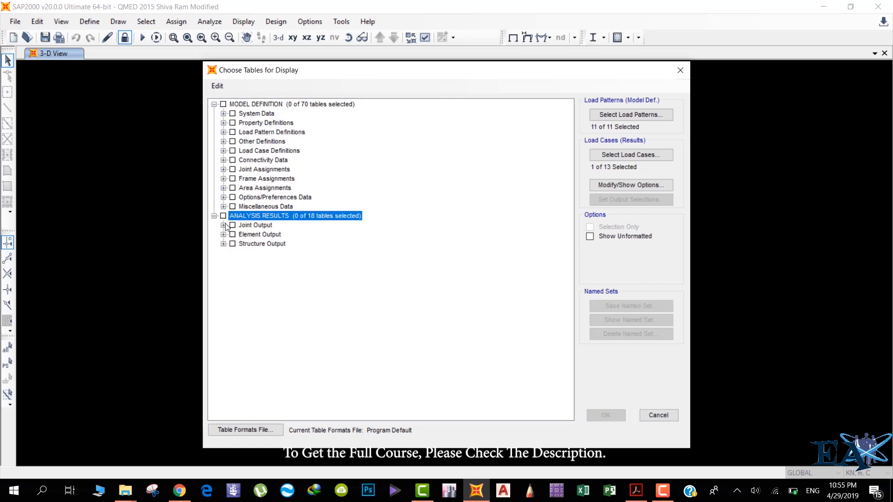
{"action": "left_click", "coordinate": [224, 141]}
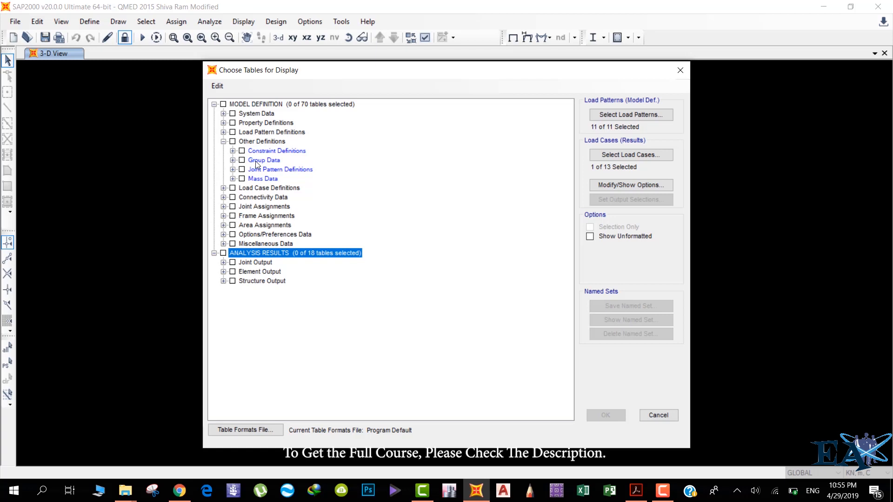
{"action": "left_click", "coordinate": [233, 160]}
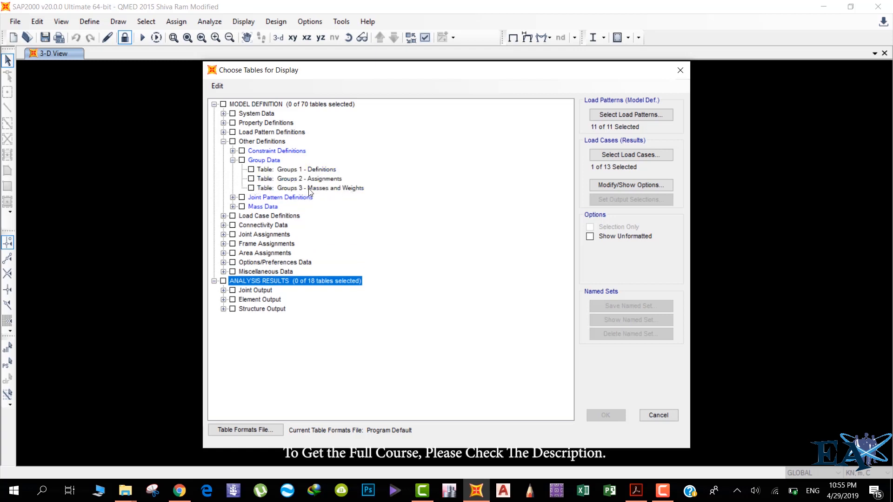
{"action": "left_click", "coordinate": [251, 188]}
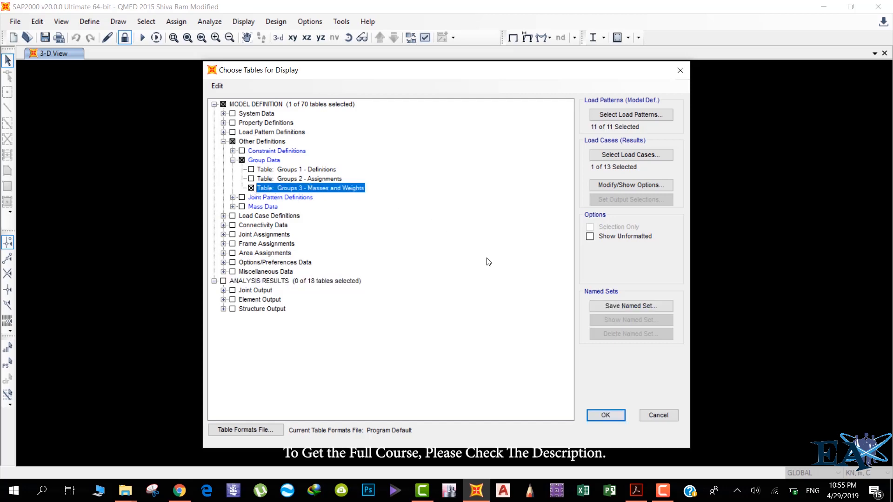
- Show the group masses and weights table, examine the SelfWeight values for the ALL and Self Wt. groups, and close the table
{"action": "left_click", "coordinate": [593, 416]}
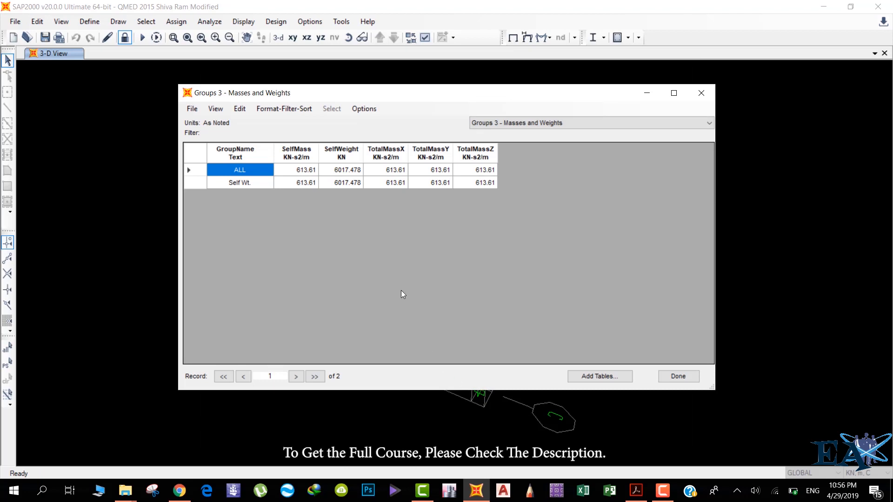
{"action": "left_click", "coordinate": [338, 173]}
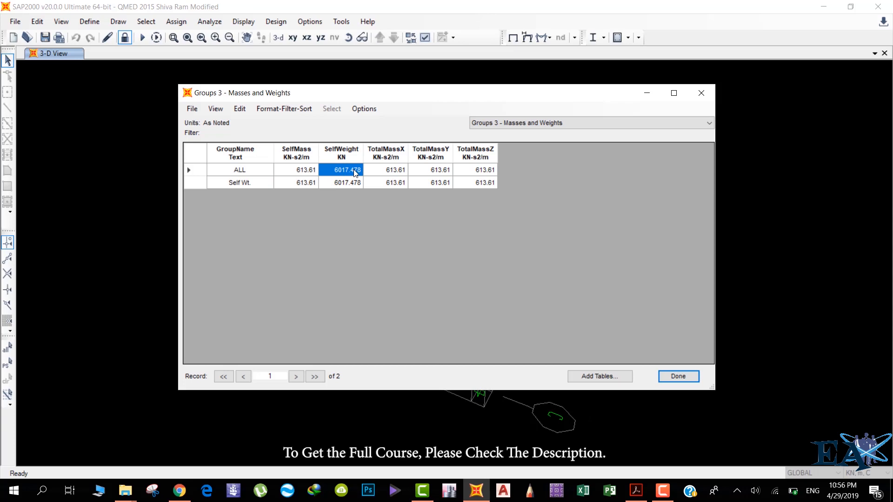
{"action": "mouse_move", "coordinate": [349, 156]}
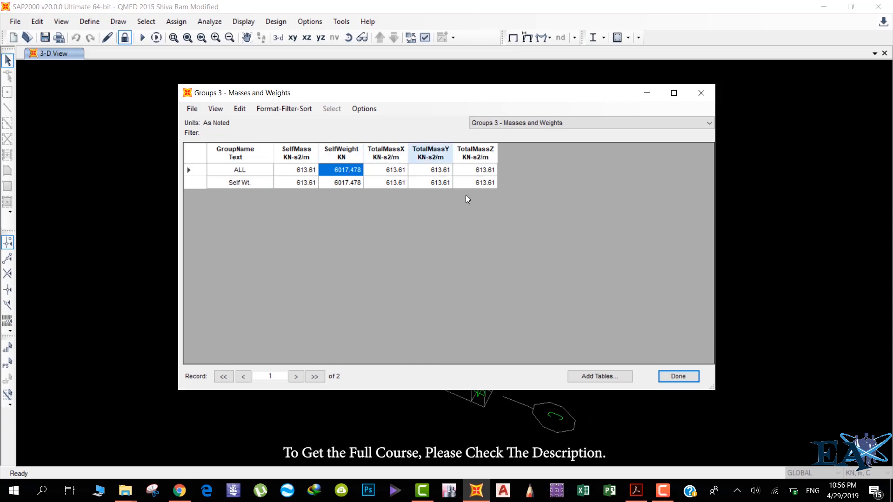
{"action": "left_click", "coordinate": [675, 376]}
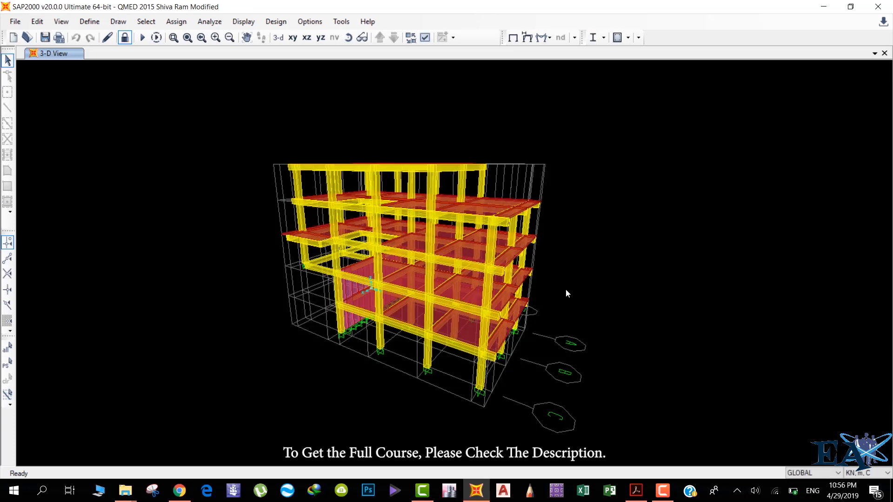